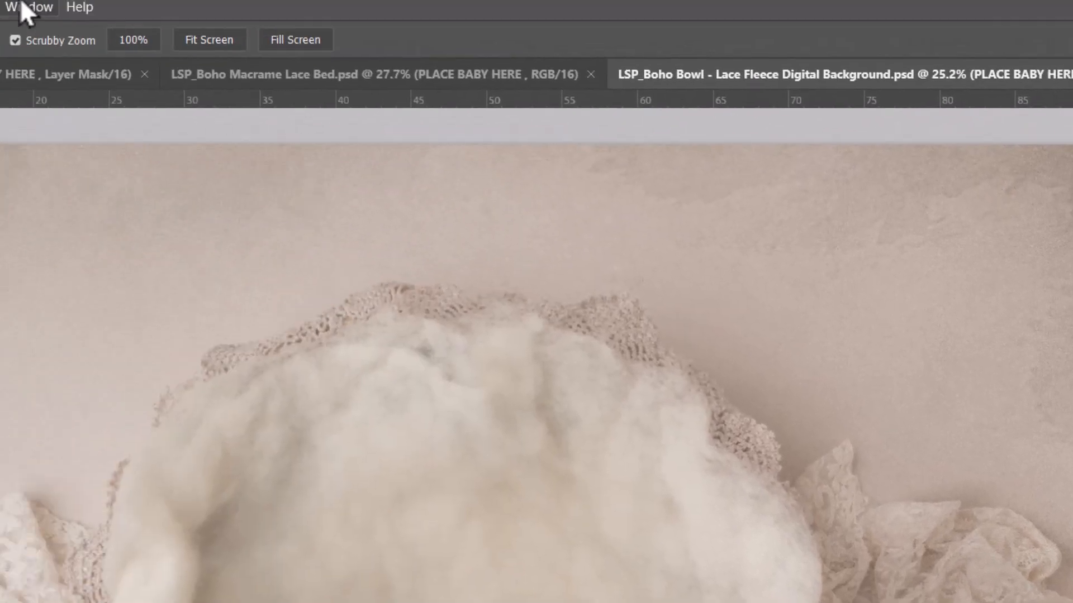
{"action": "left_click", "coordinate": [147, 12]}
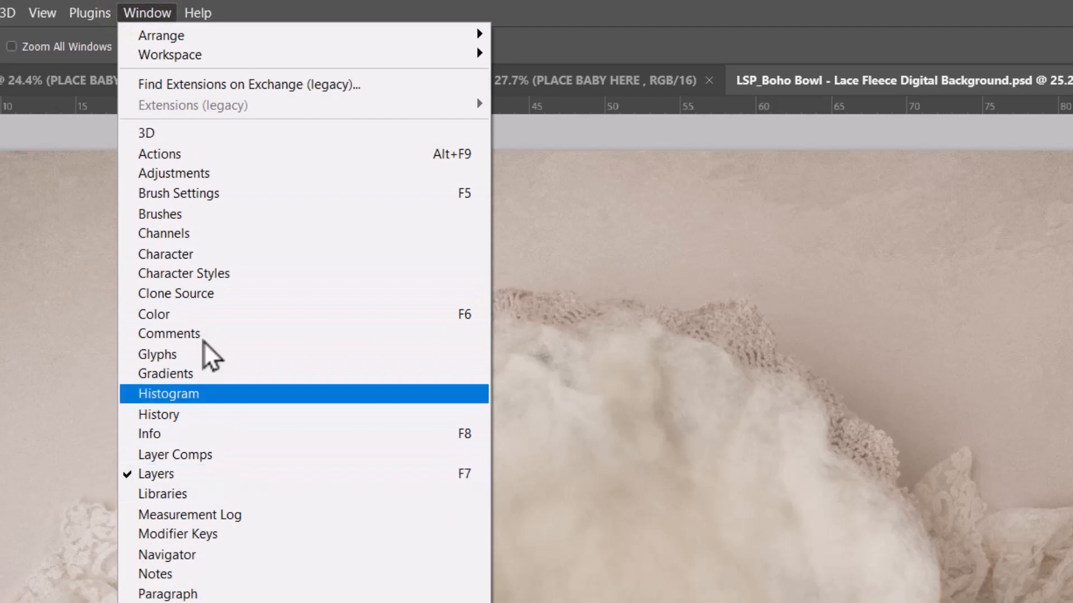
{"action": "left_click", "coordinate": [124, 12]}
Inspect the base, PLACE BABY HERE and Fleece Wrap Over layers, turning the fleece wrap overlay on and off again.
{"action": "left_click", "coordinate": [835, 247]}
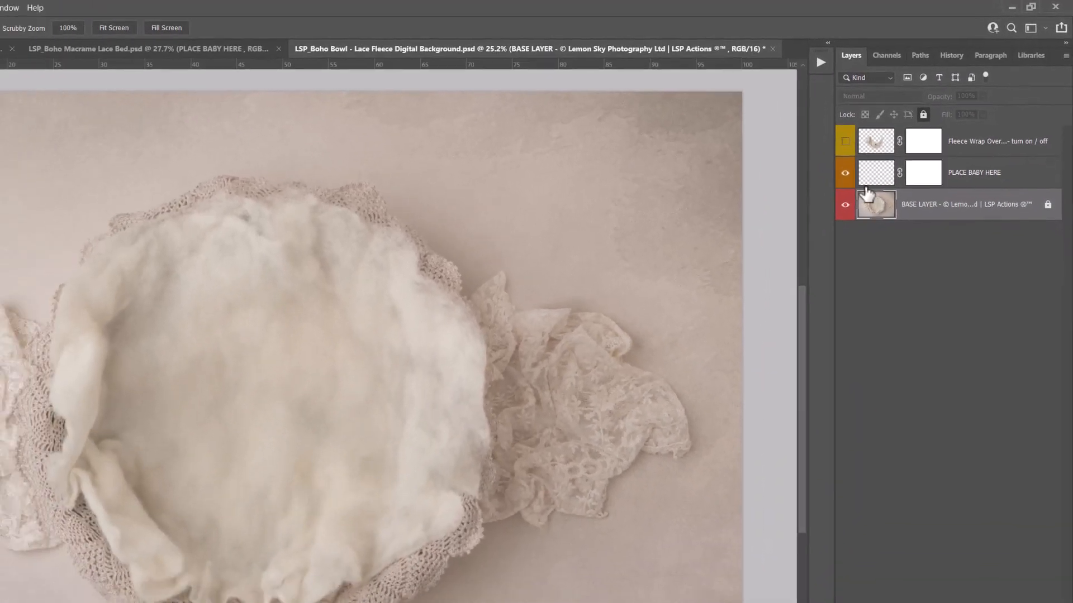
{"action": "left_click", "coordinate": [820, 221]}
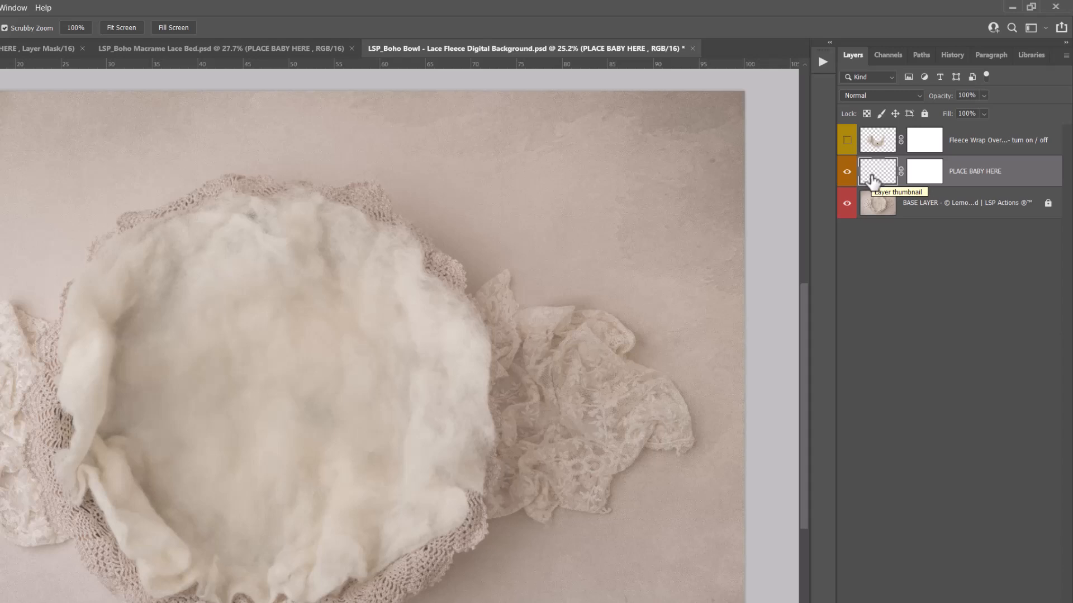
{"action": "left_click", "coordinate": [880, 146]}
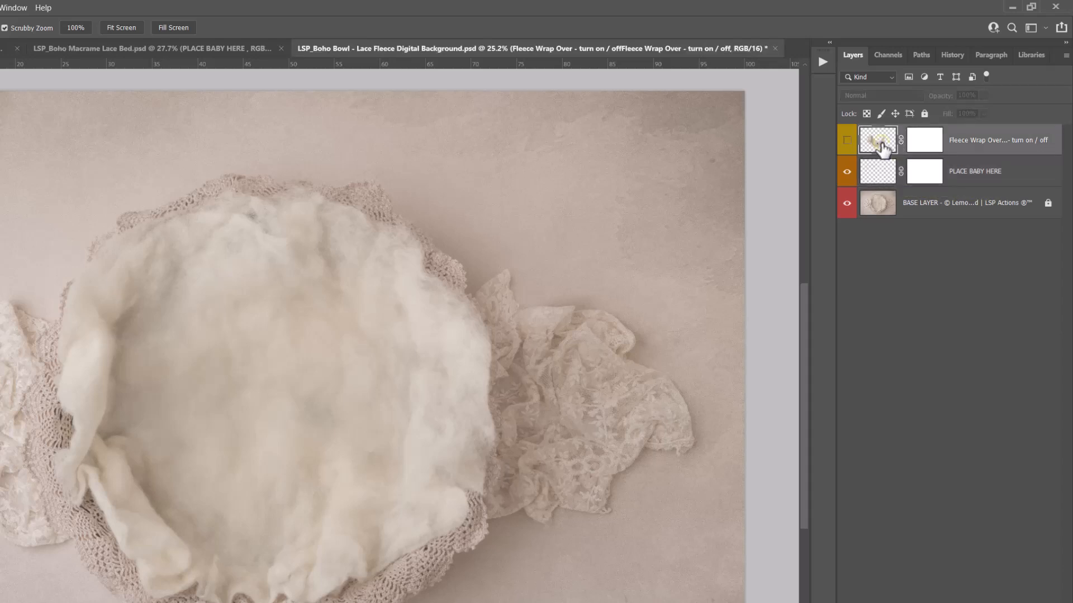
{"action": "left_click", "coordinate": [847, 140]}
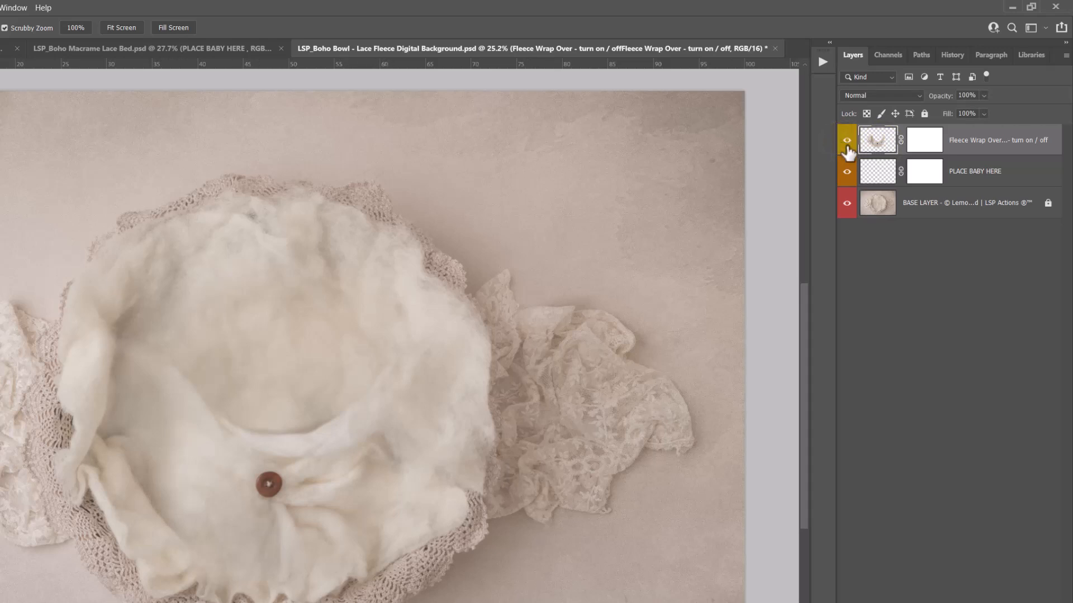
{"action": "left_click", "coordinate": [847, 144]}
Select the PLACE BABY HERE layer and display the list of LSP actions docked beside the layers.
{"action": "left_click", "coordinate": [877, 190]}
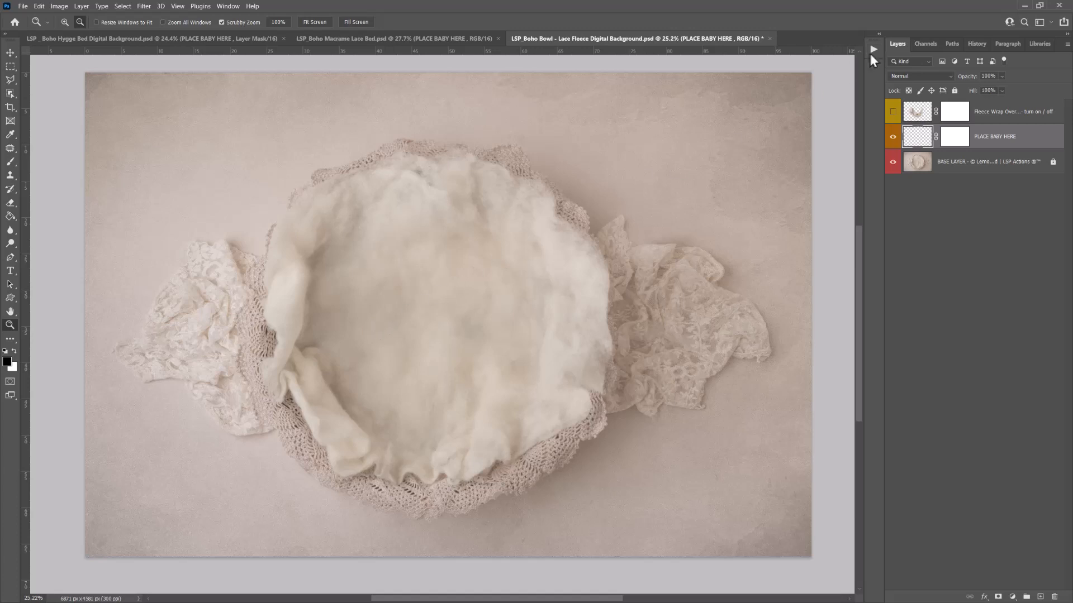
{"action": "left_click", "coordinate": [872, 51]}
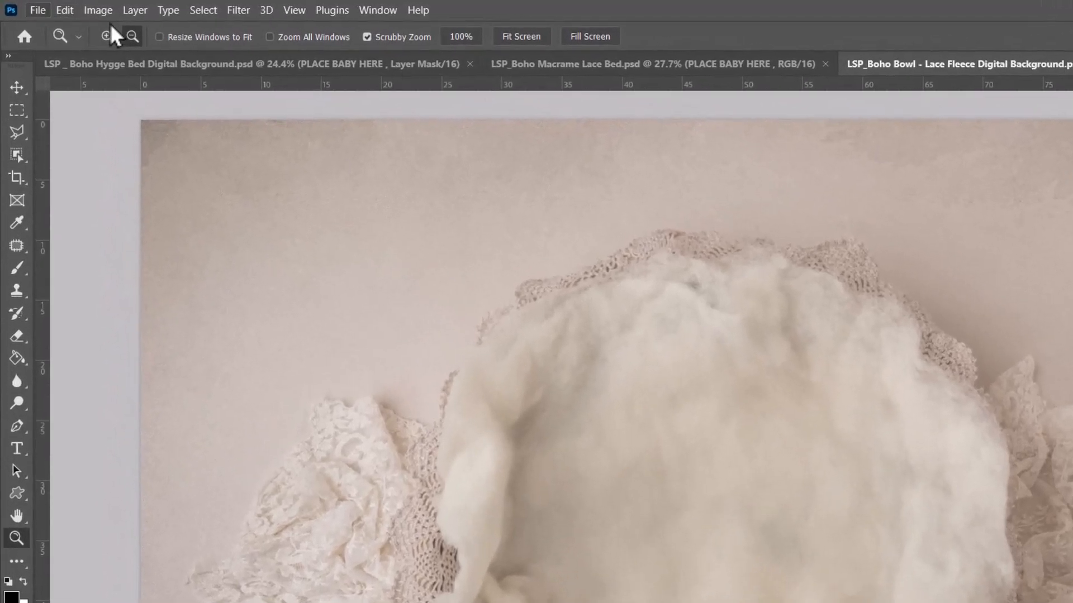
{"action": "left_click", "coordinate": [22, 7]}
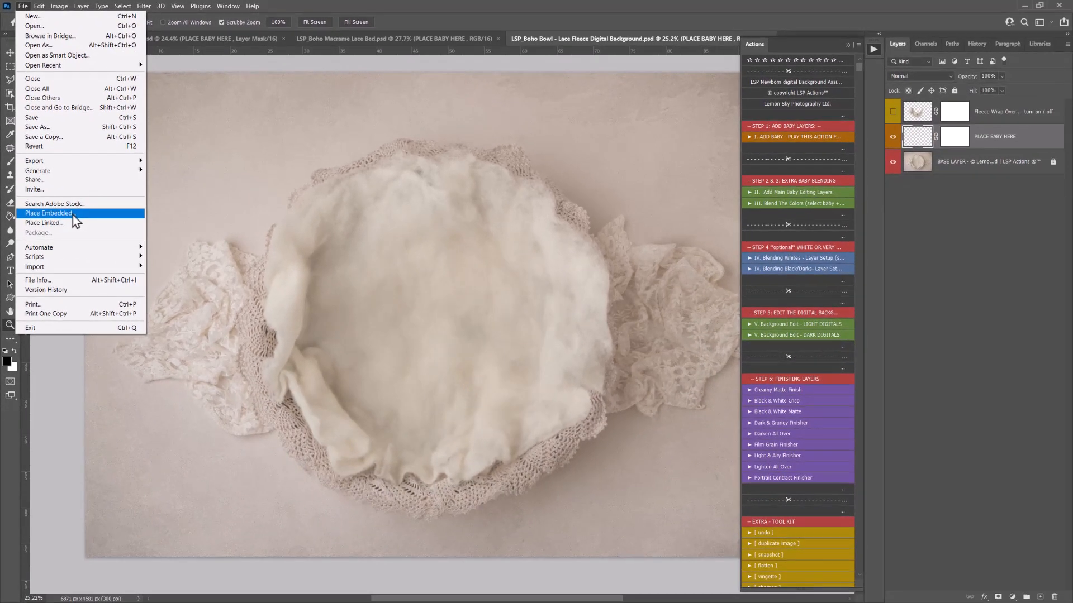
{"action": "left_click", "coordinate": [242, 214]}
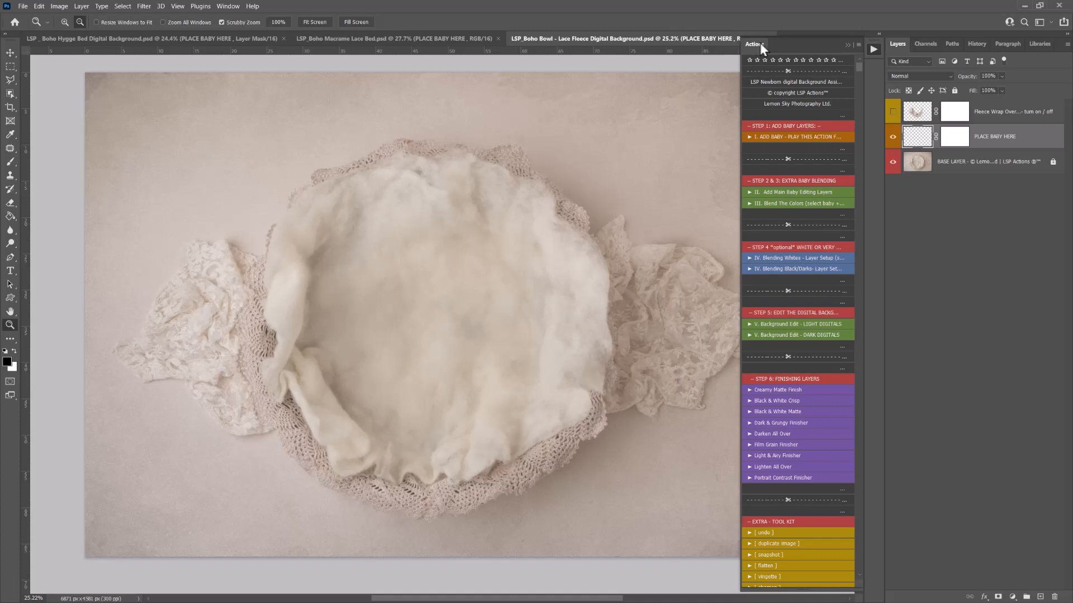
{"action": "left_click_drag", "start_coordinate": [760, 43], "coordinate": [876, 88]}
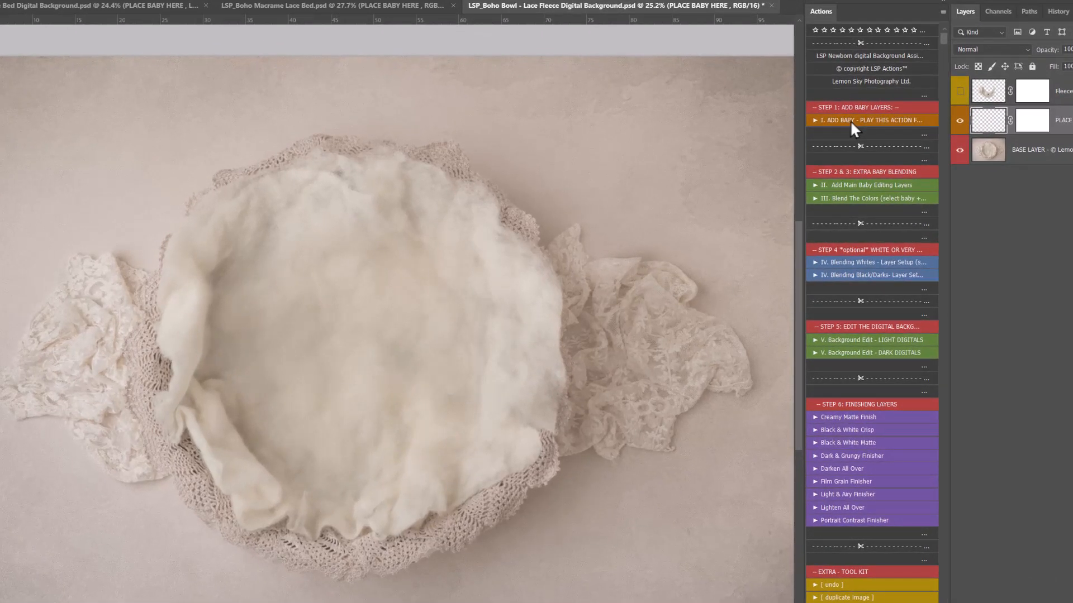
Play the step 1 ADD BABY action and place the photo _N9A8652 copy.jpg over the bowl.
{"action": "left_click", "coordinate": [850, 120]}
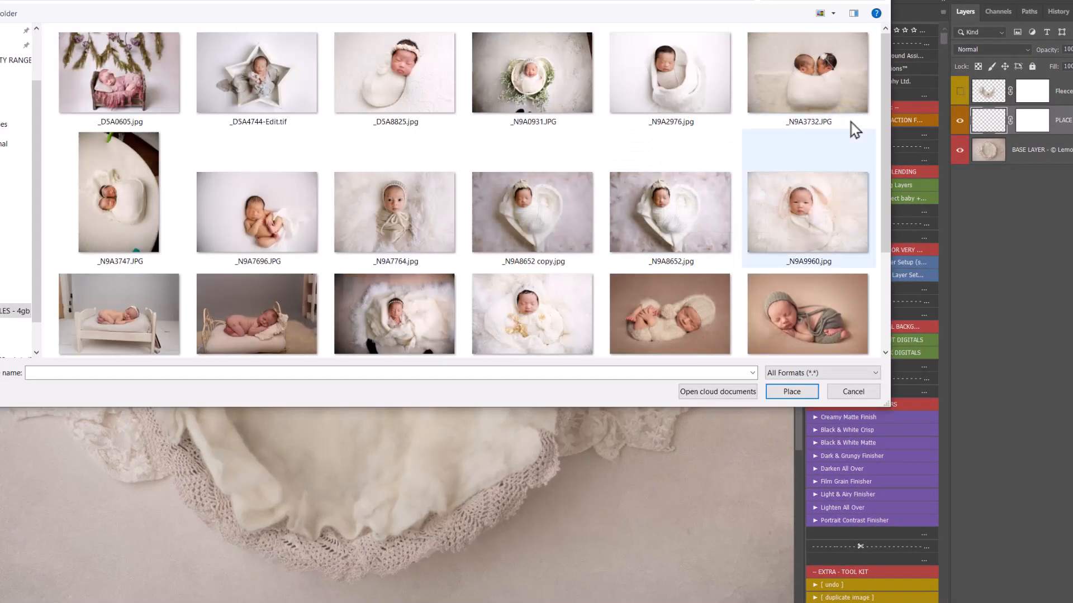
{"action": "double_click", "coordinate": [541, 224]}
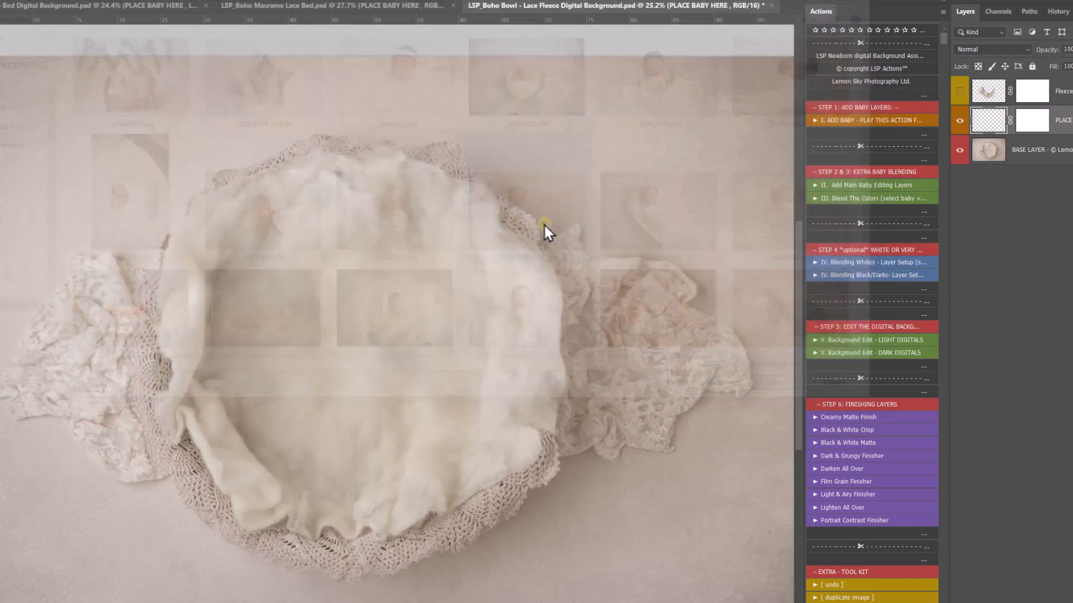
{"action": "left_click_drag", "start_coordinate": [391, 327], "coordinate": [365, 270]}
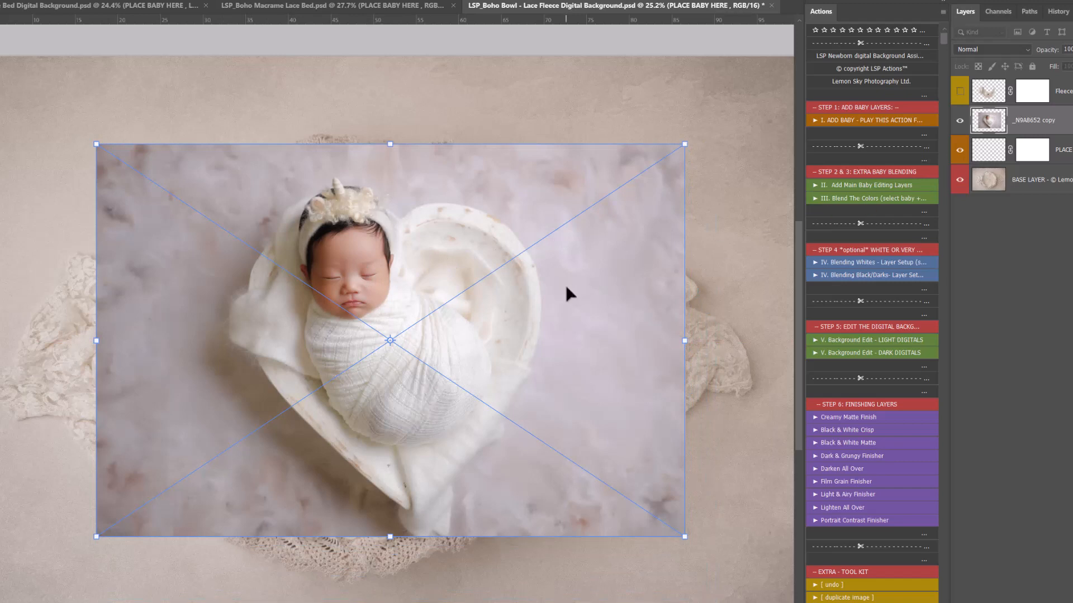
{"action": "left_click_drag", "start_coordinate": [421, 215], "coordinate": [488, 500]}
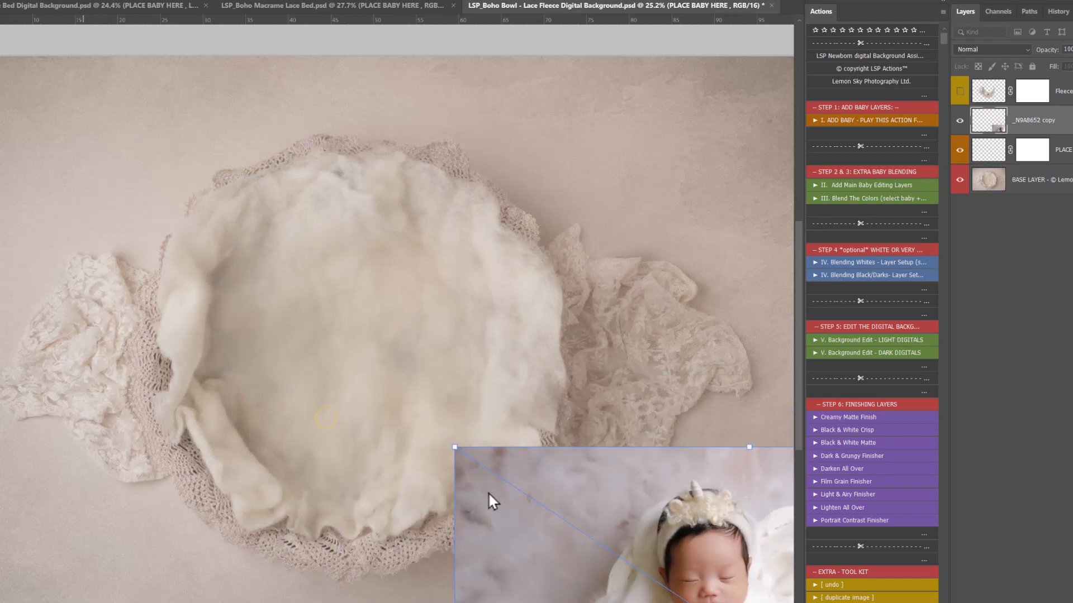
{"action": "left_click_drag", "start_coordinate": [572, 511], "coordinate": [232, 158]}
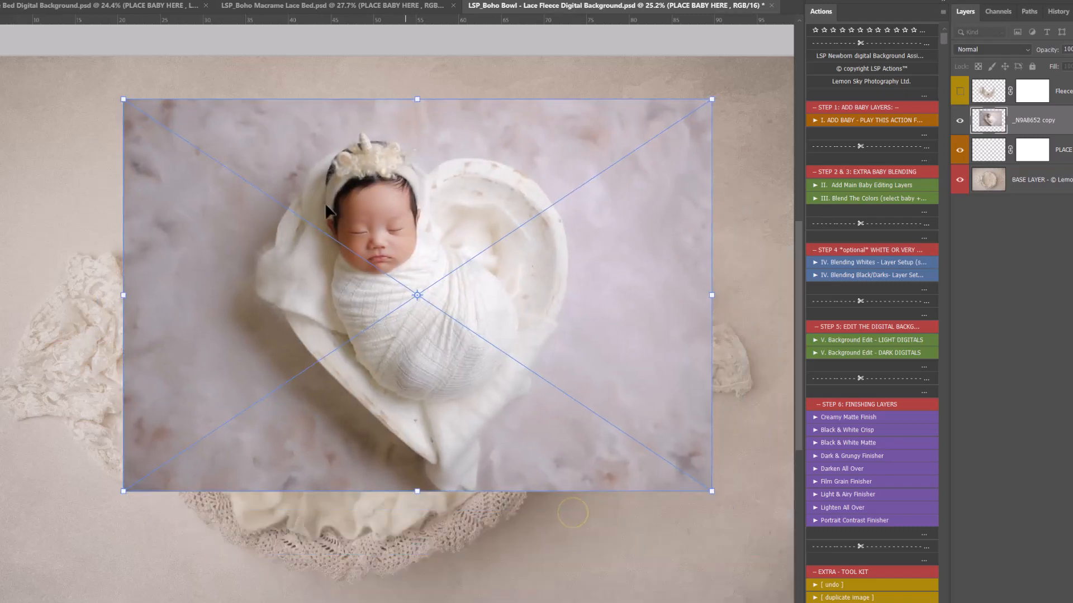
Flip the placed baby photo horizontally, centre it over the bowl and commit the placement.
{"action": "right_click", "coordinate": [387, 234]}
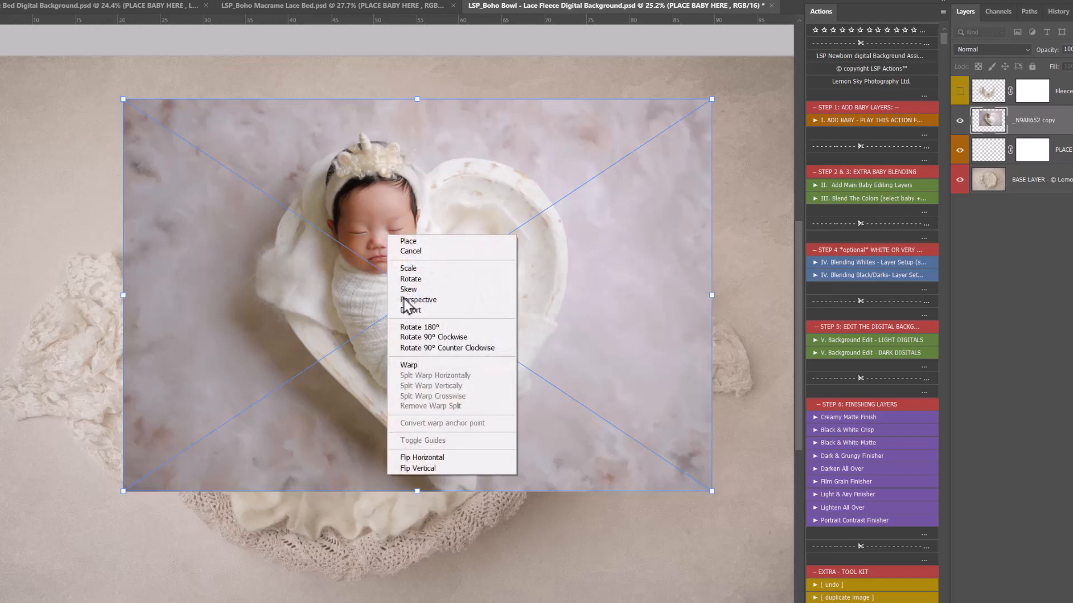
{"action": "left_click", "coordinate": [447, 457]}
{"action": "left_click_drag", "start_coordinate": [423, 279], "coordinate": [371, 330]}
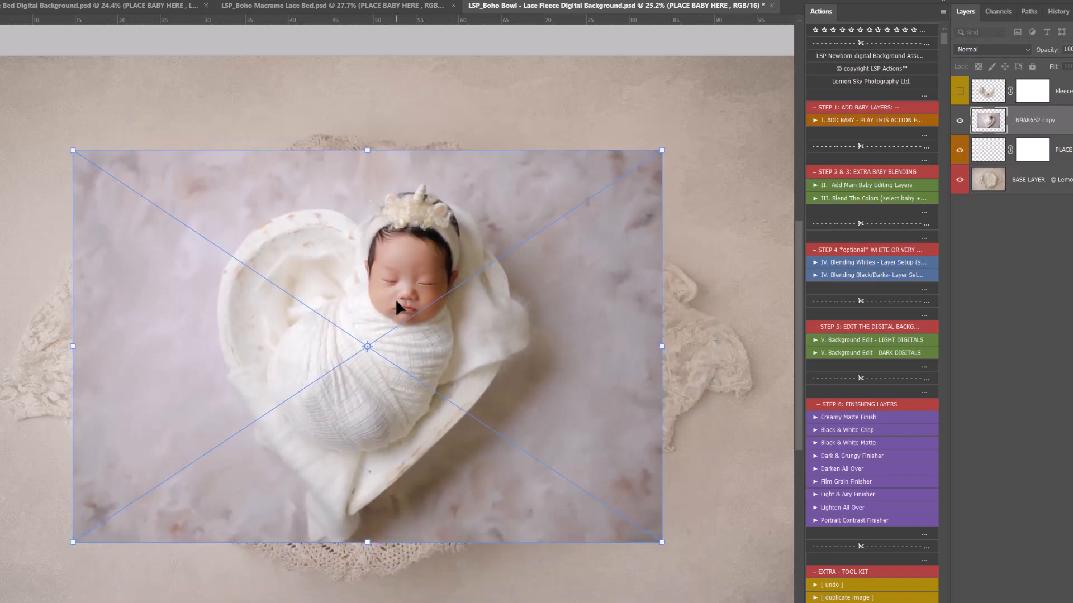
{"action": "key", "text": "Return"}
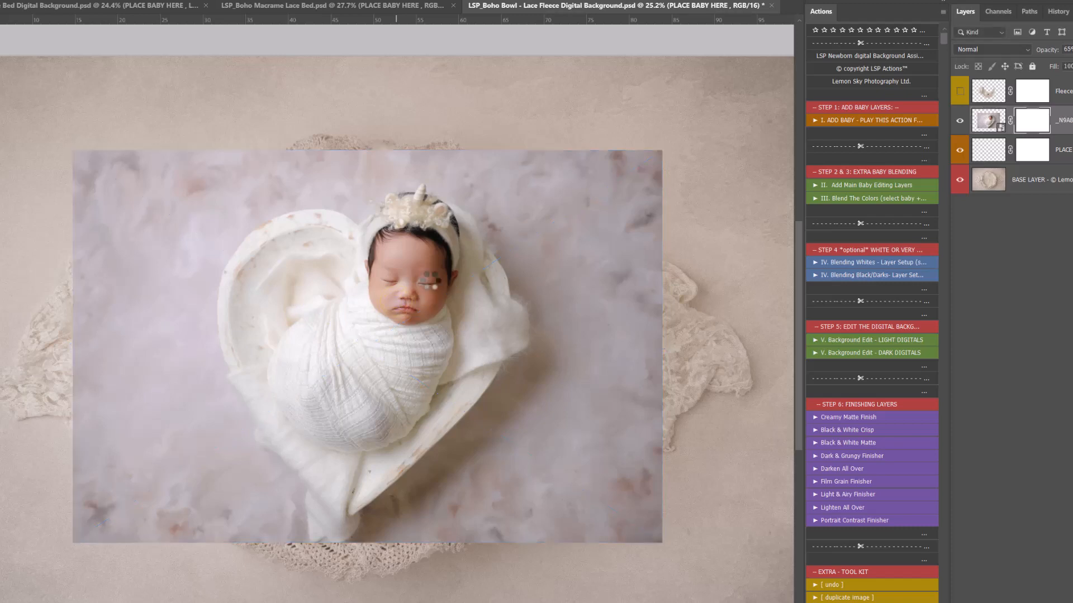
Enlarge, slightly rotate counterclockwise and reposition the semi-transparent baby photo to fit inside the fleece bowl, and complete the action.
{"action": "left_click_drag", "start_coordinate": [417, 286], "coordinate": [377, 384]}
{"action": "left_click_drag", "start_coordinate": [339, 350], "coordinate": [376, 154]}
{"action": "left_click_drag", "start_coordinate": [443, 435], "coordinate": [462, 450]}
{"action": "left_click_drag", "start_coordinate": [372, 549], "coordinate": [408, 535]}
{"action": "left_click_drag", "start_coordinate": [368, 193], "coordinate": [364, 154]}
{"action": "left_click_drag", "start_coordinate": [431, 202], "coordinate": [423, 192]}
{"action": "left_click_drag", "start_coordinate": [532, 113], "coordinate": [495, 79]}
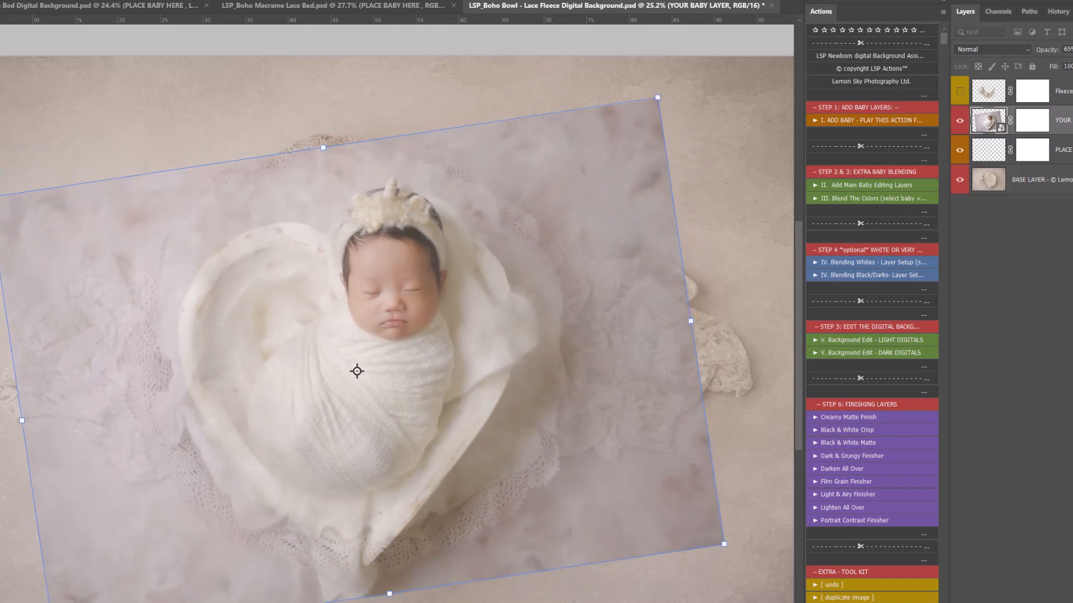
{"action": "mouse_move", "coordinate": [402, 421]}
{"action": "left_mouse_down"}
{"action": "mouse_move", "coordinate": [427, 430]}
{"action": "mouse_move", "coordinate": [417, 422]}
{"action": "mouse_move", "coordinate": [458, 421]}
{"action": "mouse_move", "coordinate": [396, 415]}
{"action": "left_mouse_up"}
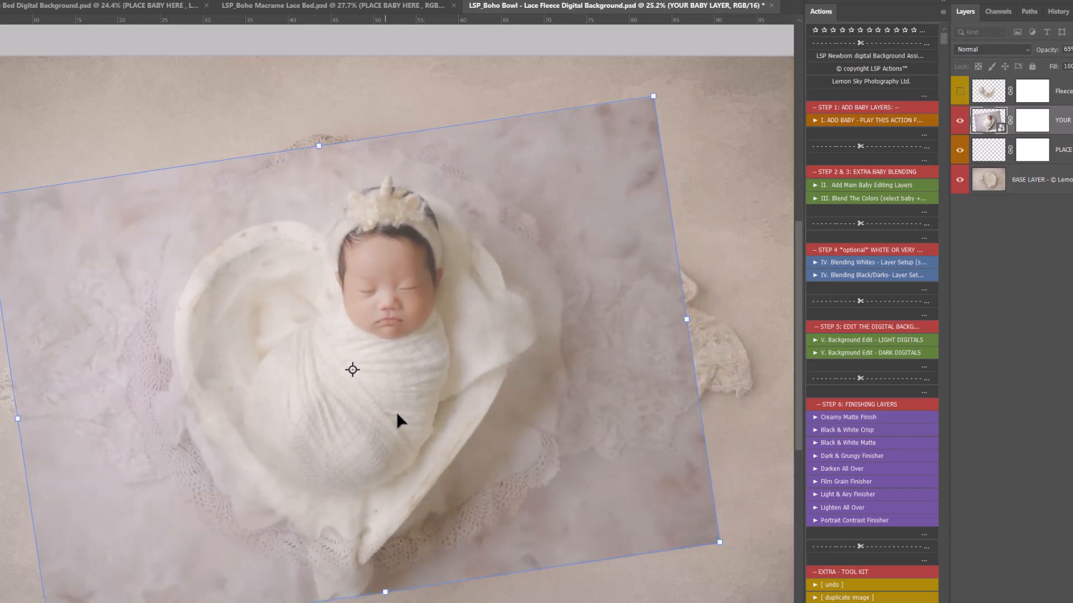
{"action": "mouse_move", "coordinate": [319, 145]}
{"action": "left_mouse_down"}
{"action": "mouse_move", "coordinate": [331, 173]}
{"action": "mouse_move", "coordinate": [327, 137]}
{"action": "left_mouse_up"}
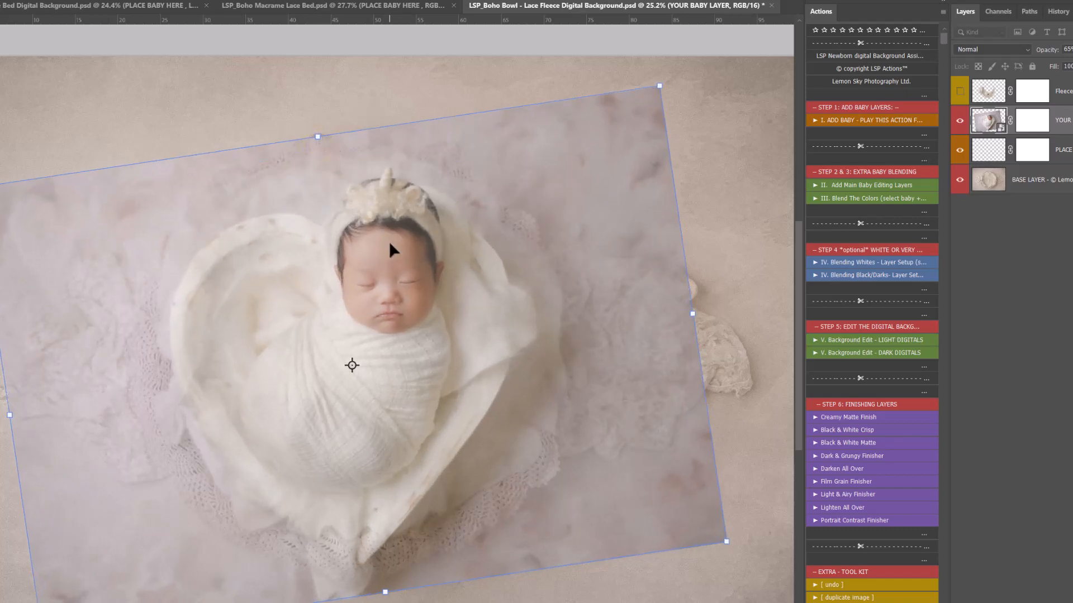
{"action": "left_click_drag", "start_coordinate": [720, 210], "coordinate": [729, 231]}
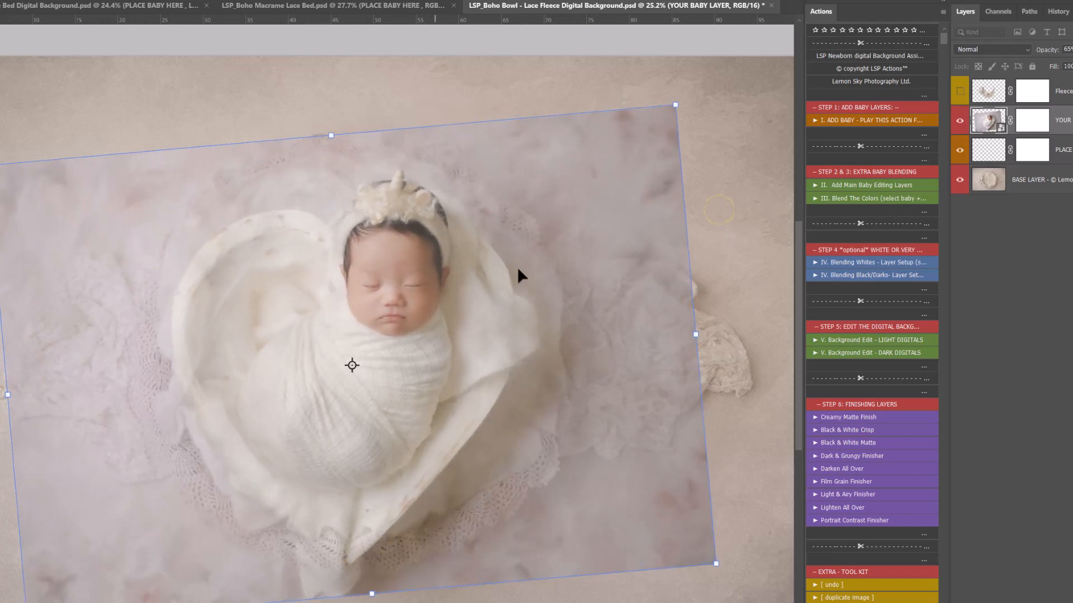
{"action": "double_click", "coordinate": [434, 281]}
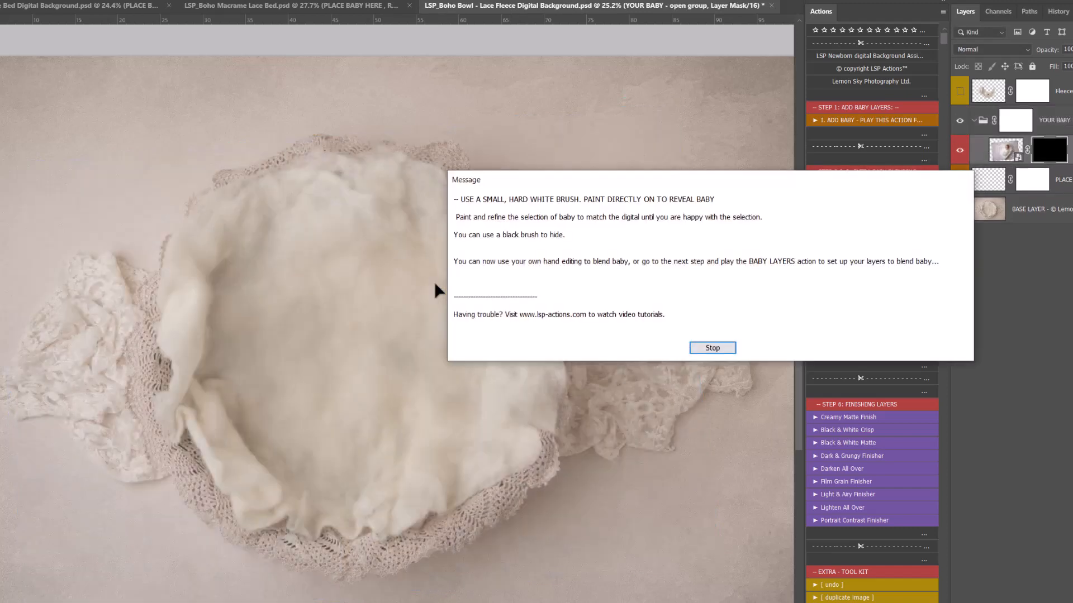
{"action": "left_click", "coordinate": [705, 347]}
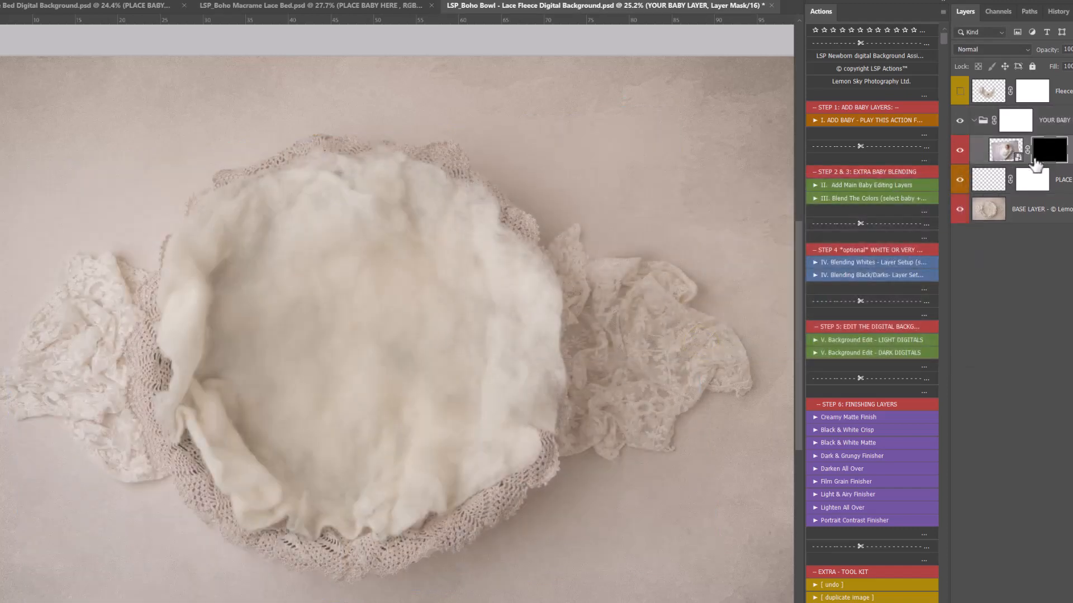
Delete the layer mask from the PLACE BABY HERE layer and undo the deletion.
{"action": "left_click", "coordinate": [990, 187]}
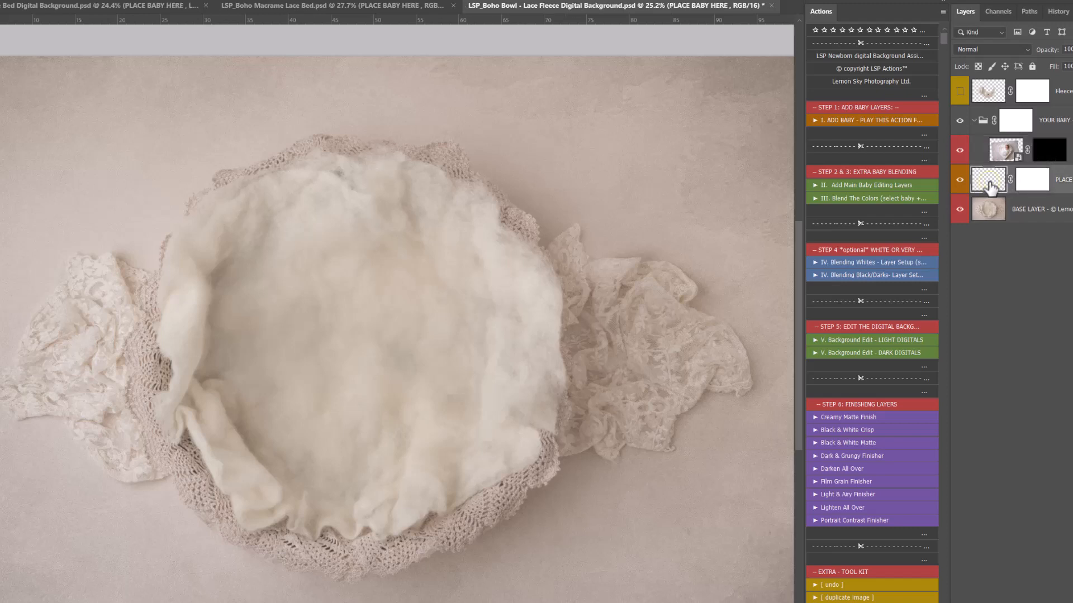
{"action": "right_click", "coordinate": [1027, 187]}
{"action": "left_click", "coordinate": [1040, 205]}
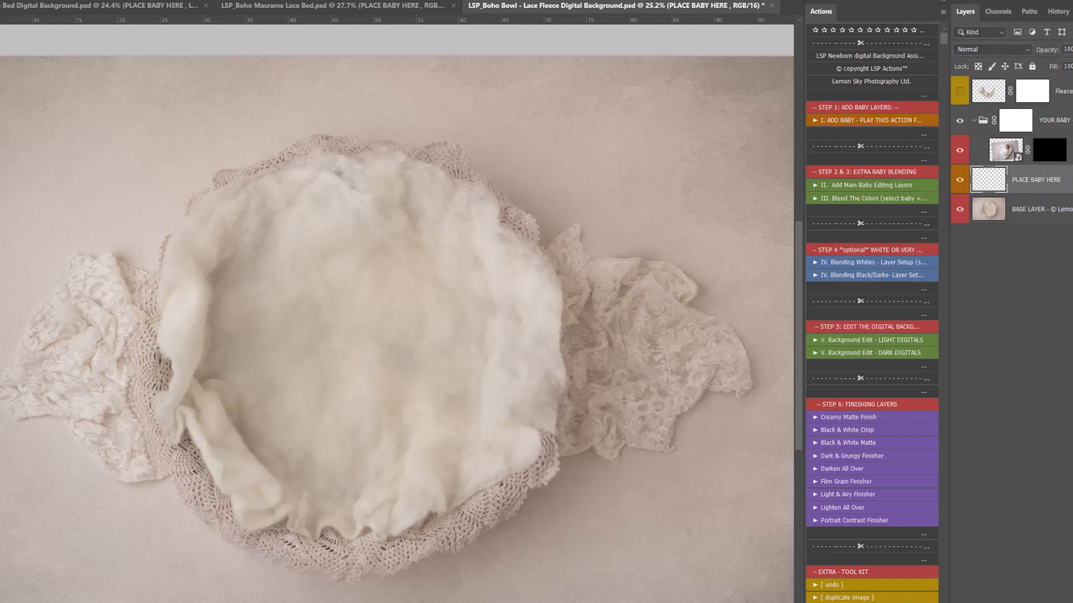
{"action": "key", "text": "ctrl+z"}
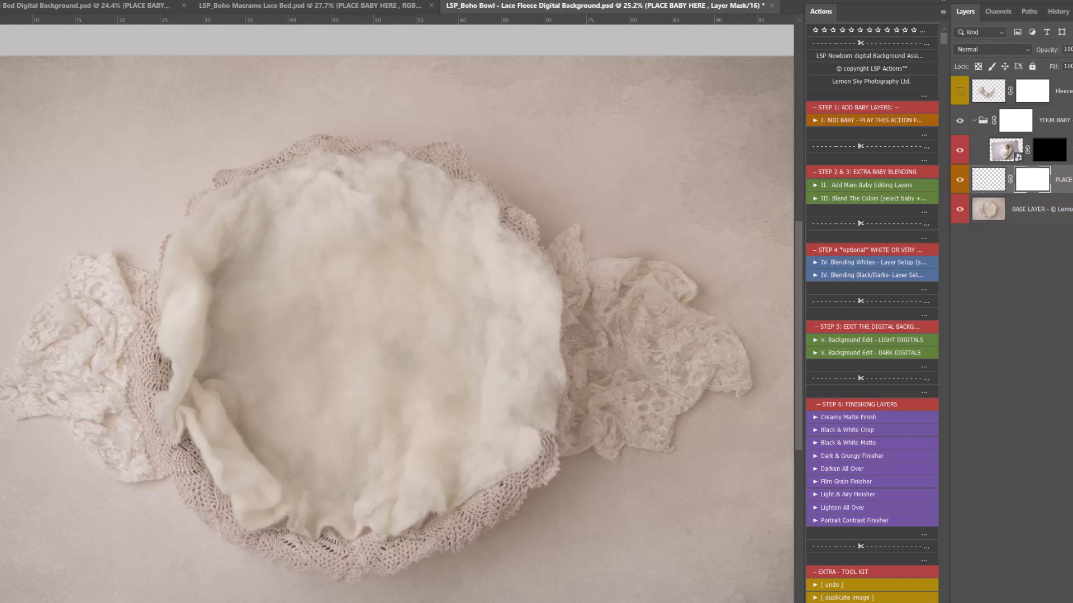
Paint white on the mask of YOUR BABY LAYER to reveal the wrapped baby and headband in the bowl.
{"action": "left_click", "coordinate": [1048, 151]}
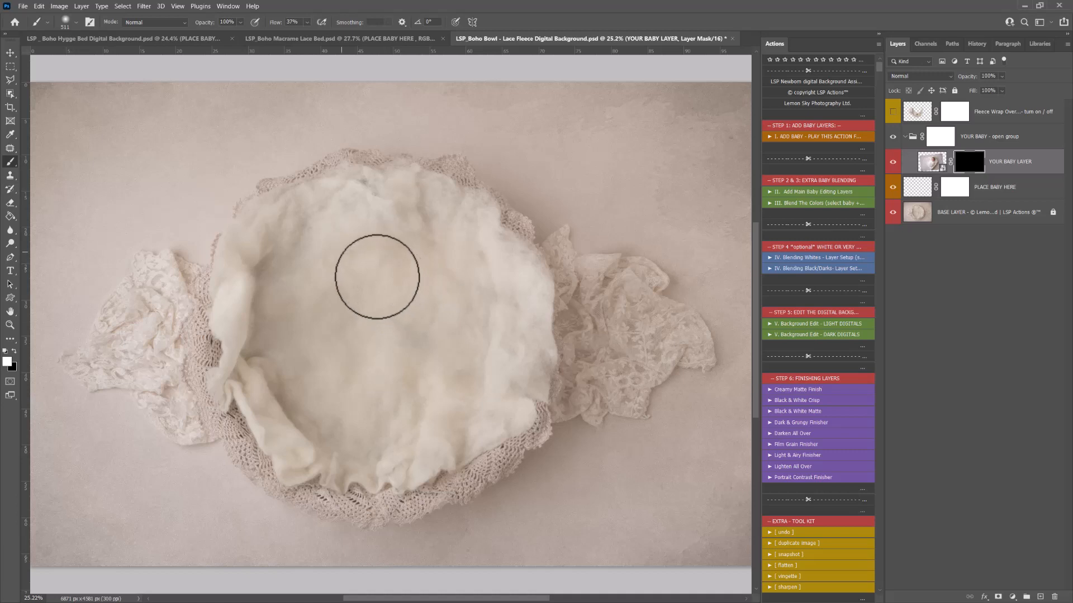
{"action": "mouse_move", "coordinate": [376, 270]}
{"action": "left_mouse_down"}
{"action": "mouse_move", "coordinate": [398, 288]}
{"action": "mouse_move", "coordinate": [391, 254]}
{"action": "mouse_move", "coordinate": [425, 284]}
{"action": "mouse_move", "coordinate": [405, 265]}
{"action": "mouse_move", "coordinate": [443, 284]}
{"action": "mouse_move", "coordinate": [413, 296]}
{"action": "mouse_move", "coordinate": [428, 296]}
{"action": "mouse_move", "coordinate": [386, 279]}
{"action": "mouse_move", "coordinate": [399, 232]}
{"action": "mouse_move", "coordinate": [404, 257]}
{"action": "mouse_move", "coordinate": [408, 193]}
{"action": "mouse_move", "coordinate": [420, 194]}
{"action": "mouse_move", "coordinate": [456, 253]}
{"action": "mouse_move", "coordinate": [450, 277]}
{"action": "mouse_move", "coordinate": [432, 212]}
{"action": "mouse_move", "coordinate": [385, 219]}
{"action": "mouse_move", "coordinate": [387, 209]}
{"action": "mouse_move", "coordinate": [364, 289]}
{"action": "mouse_move", "coordinate": [369, 265]}
{"action": "mouse_move", "coordinate": [403, 279]}
{"action": "mouse_move", "coordinate": [432, 325]}
{"action": "mouse_move", "coordinate": [444, 295]}
{"action": "mouse_move", "coordinate": [449, 359]}
{"action": "mouse_move", "coordinate": [447, 349]}
{"action": "mouse_move", "coordinate": [418, 405]}
{"action": "mouse_move", "coordinate": [426, 375]}
{"action": "mouse_move", "coordinate": [383, 412]}
{"action": "mouse_move", "coordinate": [417, 394]}
{"action": "mouse_move", "coordinate": [381, 416]}
{"action": "mouse_move", "coordinate": [407, 405]}
{"action": "mouse_move", "coordinate": [383, 434]}
{"action": "mouse_move", "coordinate": [411, 419]}
{"action": "mouse_move", "coordinate": [383, 433]}
{"action": "mouse_move", "coordinate": [341, 410]}
{"action": "mouse_move", "coordinate": [378, 433]}
{"action": "mouse_move", "coordinate": [326, 418]}
{"action": "mouse_move", "coordinate": [365, 444]}
{"action": "mouse_move", "coordinate": [342, 440]}
{"action": "mouse_move", "coordinate": [299, 390]}
{"action": "mouse_move", "coordinate": [330, 430]}
{"action": "mouse_move", "coordinate": [305, 358]}
{"action": "mouse_move", "coordinate": [304, 384]}
{"action": "mouse_move", "coordinate": [326, 314]}
{"action": "mouse_move", "coordinate": [284, 375]}
{"action": "mouse_move", "coordinate": [332, 314]}
{"action": "mouse_move", "coordinate": [347, 315]}
{"action": "mouse_move", "coordinate": [350, 353]}
{"action": "mouse_move", "coordinate": [386, 312]}
{"action": "mouse_move", "coordinate": [339, 403]}
{"action": "mouse_move", "coordinate": [416, 326]}
{"action": "mouse_move", "coordinate": [405, 361]}
{"action": "mouse_move", "coordinate": [361, 410]}
{"action": "mouse_move", "coordinate": [405, 279]}
{"action": "mouse_move", "coordinate": [407, 195]}
{"action": "mouse_move", "coordinate": [424, 200]}
{"action": "mouse_move", "coordinate": [412, 192]}
{"action": "mouse_move", "coordinate": [429, 182]}
{"action": "mouse_move", "coordinate": [455, 280]}
{"action": "mouse_move", "coordinate": [438, 294]}
{"action": "mouse_move", "coordinate": [465, 282]}
{"action": "mouse_move", "coordinate": [467, 336]}
{"action": "mouse_move", "coordinate": [450, 314]}
{"action": "mouse_move", "coordinate": [428, 381]}
{"action": "mouse_move", "coordinate": [382, 420]}
{"action": "mouse_move", "coordinate": [335, 363]}
{"action": "mouse_move", "coordinate": [371, 319]}
{"action": "mouse_move", "coordinate": [419, 193]}
{"action": "mouse_move", "coordinate": [438, 185]}
{"action": "mouse_move", "coordinate": [468, 212]}
{"action": "left_mouse_up"}
Switch the brush colour to black and compare the headband area with the YOUR BABY LAYER mask disabled and re-enabled.
{"action": "key", "text": "z"}
{"action": "key", "text": "b"}
{"action": "right_click", "coordinate": [463, 212]}
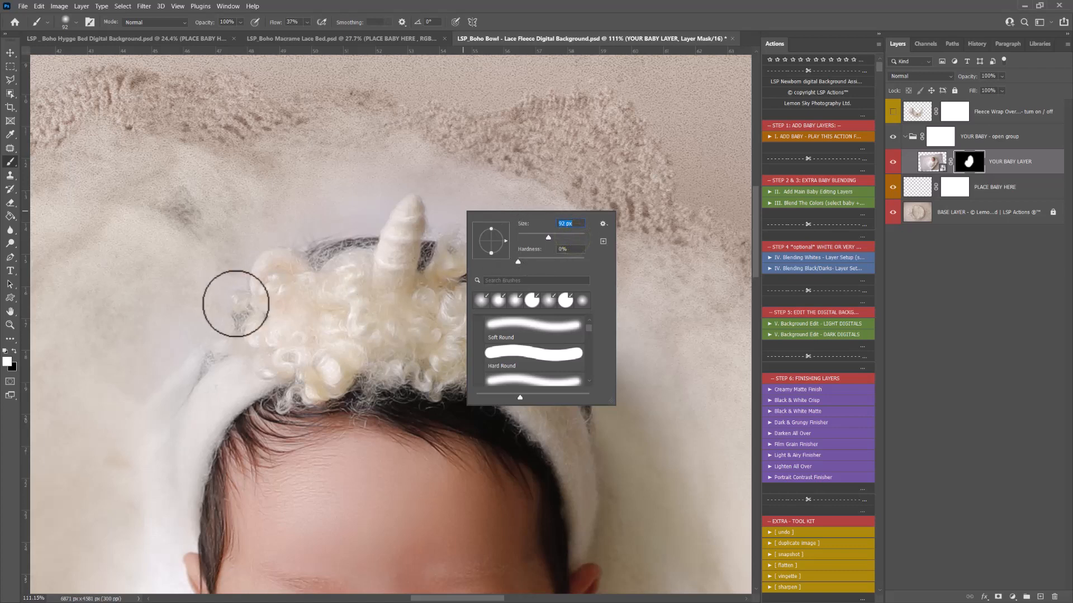
{"action": "left_click", "coordinate": [15, 350]}
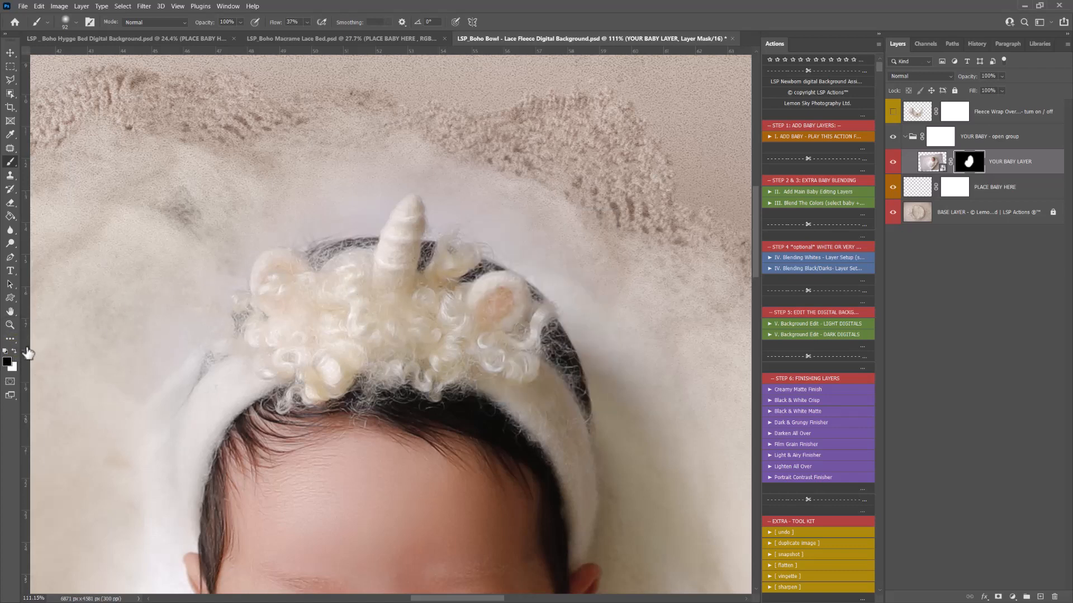
{"action": "left_click", "coordinate": [967, 168], "text": "shift"}
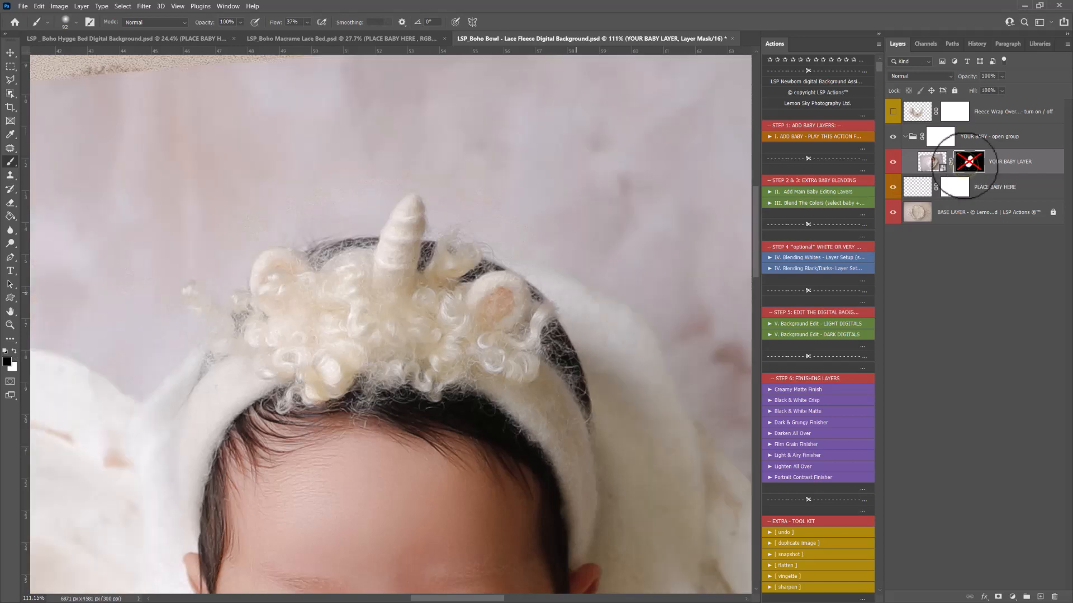
{"action": "left_click", "coordinate": [967, 163], "text": "shift"}
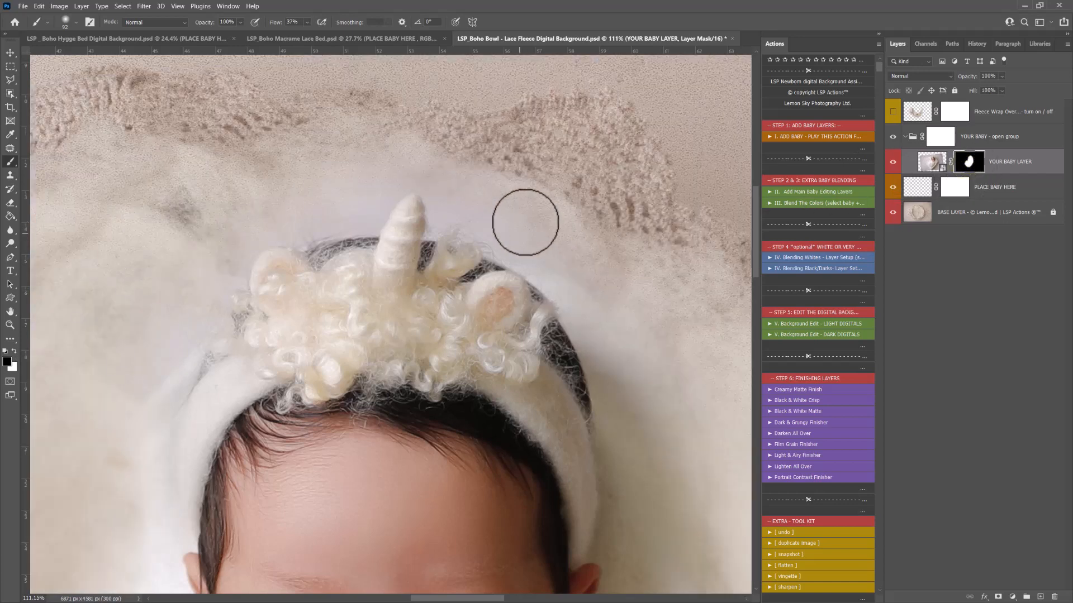
Set the brush to 94 px with a harder edge and its flow to 72%.
{"action": "right_click", "coordinate": [532, 260]}
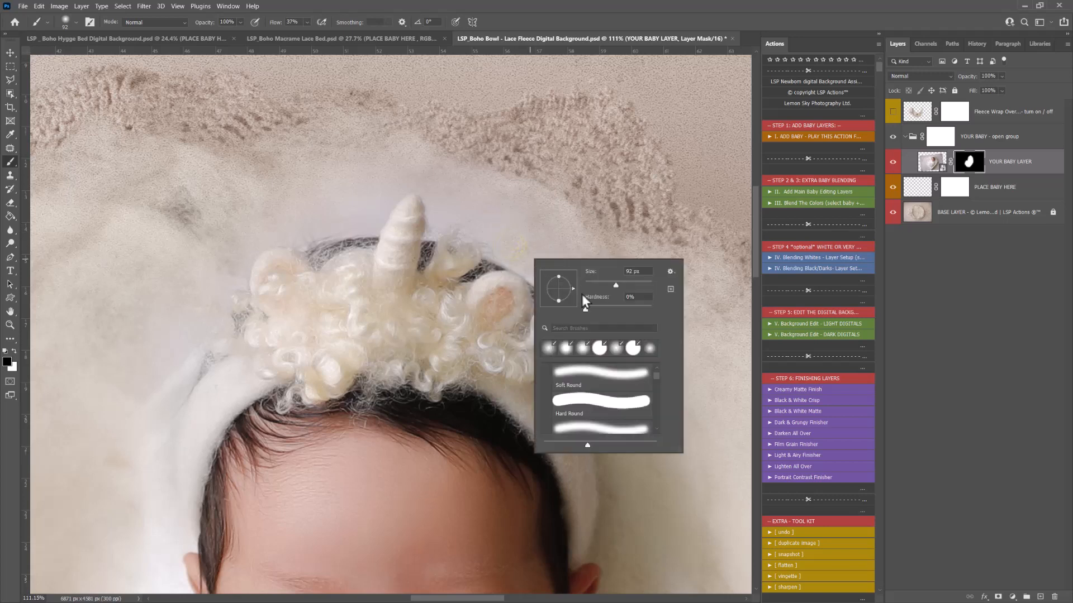
{"action": "left_click_drag", "start_coordinate": [617, 286], "coordinate": [618, 285]}
{"action": "left_click", "coordinate": [307, 24]}
{"action": "left_click_drag", "start_coordinate": [323, 34], "coordinate": [332, 36]}
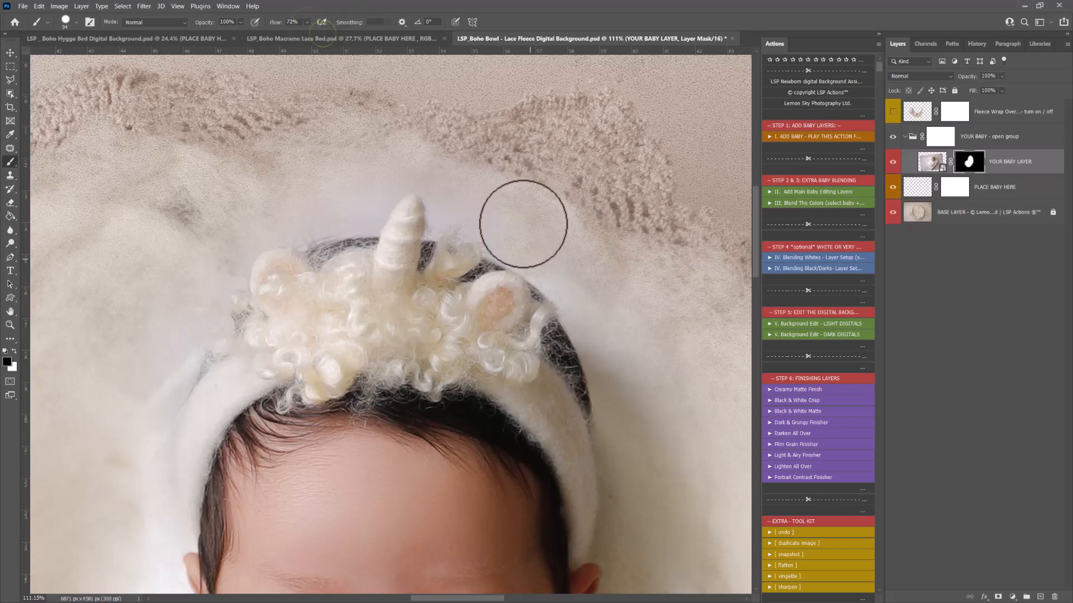
Paint black on the YOUR BABY LAYER mask around the headband's horn and right ear, reducing the brush to 28 px for tight areas.
{"action": "mouse_move", "coordinate": [499, 243]}
{"action": "left_mouse_down"}
{"action": "mouse_move", "coordinate": [447, 213]}
{"action": "mouse_move", "coordinate": [436, 233]}
{"action": "left_mouse_up"}
{"action": "right_click", "coordinate": [447, 214]}
{"action": "left_click", "coordinate": [540, 261]}
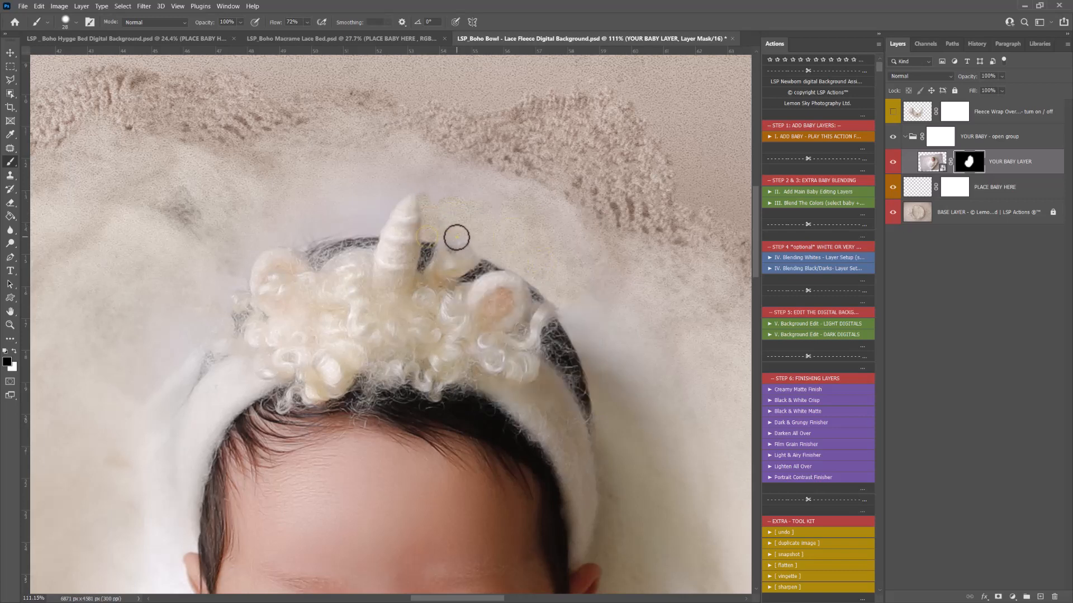
{"action": "key", "text": "x"}
{"action": "key", "text": "x"}
{"action": "right_click", "coordinate": [436, 196]}
{"action": "mouse_move", "coordinate": [441, 171]}
{"action": "left_mouse_down"}
{"action": "mouse_move", "coordinate": [448, 201]}
{"action": "mouse_move", "coordinate": [434, 181]}
{"action": "mouse_move", "coordinate": [540, 241]}
{"action": "mouse_move", "coordinate": [461, 166]}
{"action": "mouse_move", "coordinate": [569, 271]}
{"action": "mouse_move", "coordinate": [567, 304]}
{"action": "left_mouse_up"}
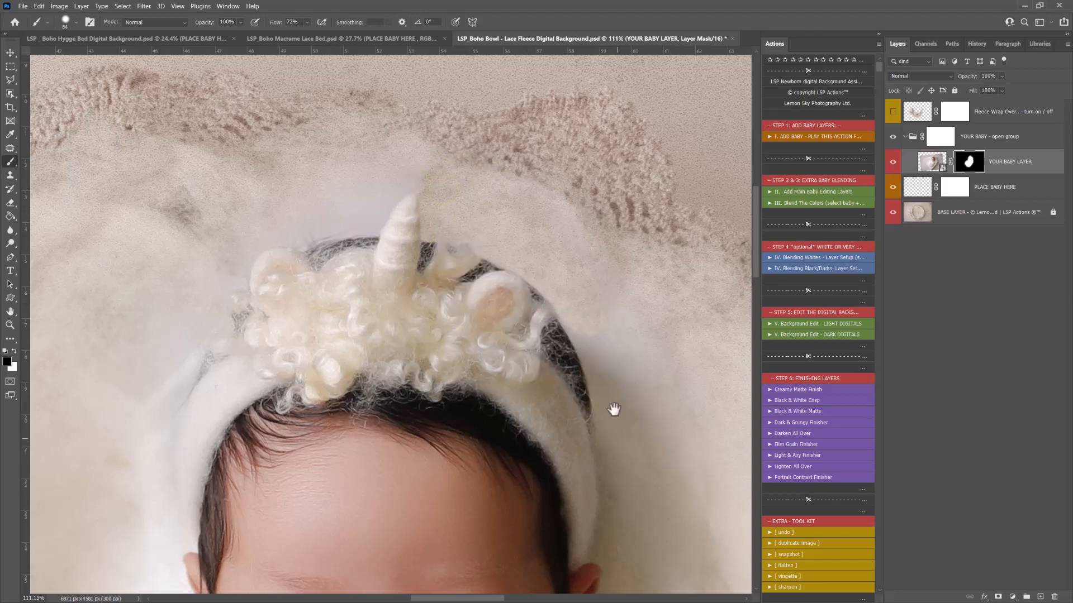
Check the headband's right side against the disabled mask and paint black along its outer edge on the re-enabled mask.
{"action": "left_click_drag", "start_coordinate": [618, 428], "coordinate": [522, 225]}
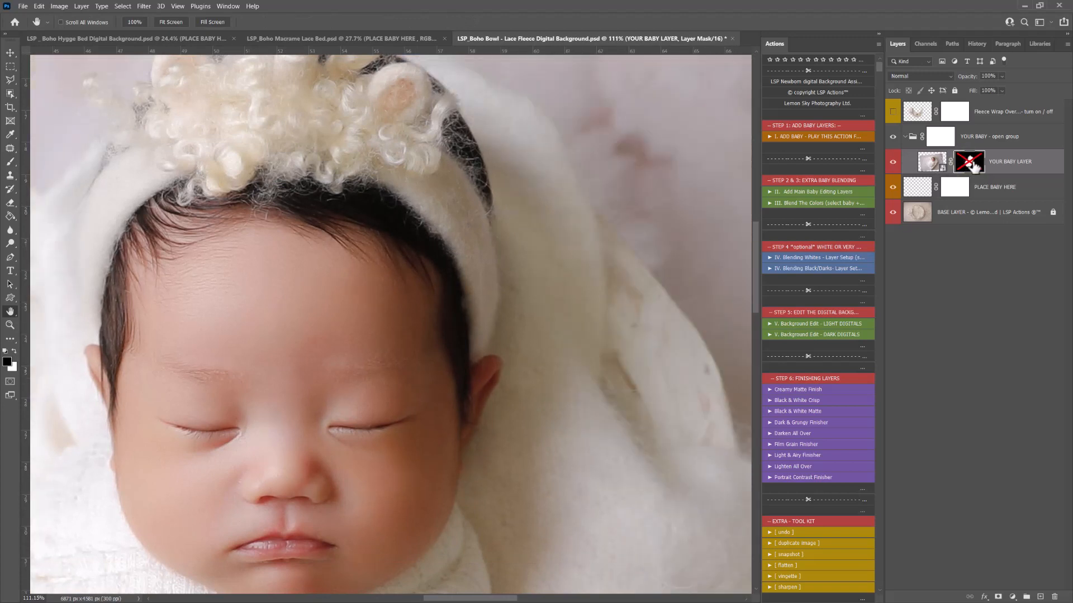
{"action": "left_click", "coordinate": [974, 166], "text": "shift"}
{"action": "right_click", "coordinate": [530, 216]}
{"action": "scroll", "coordinate": [529, 216], "scroll_direction": "up", "scroll_amount": 1}
{"action": "left_click_drag", "start_coordinate": [504, 202], "coordinate": [504, 214]}
{"action": "right_click", "coordinate": [514, 190]}
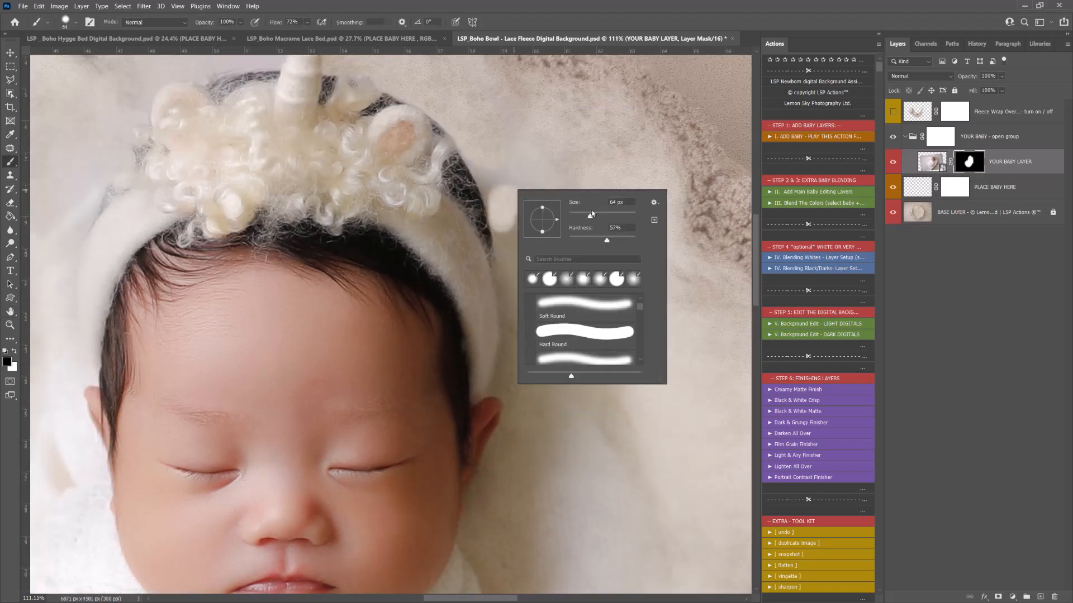
{"action": "left_click", "coordinate": [550, 143]}
{"action": "mouse_move", "coordinate": [514, 158]}
{"action": "left_mouse_down"}
{"action": "mouse_move", "coordinate": [506, 195]}
{"action": "mouse_move", "coordinate": [495, 173]}
{"action": "left_mouse_up"}
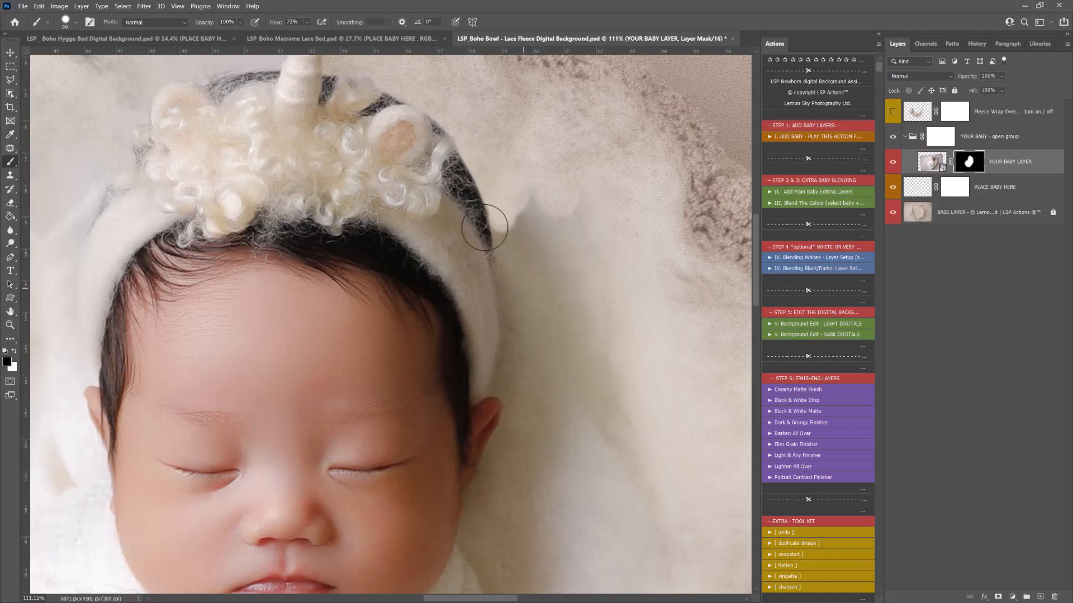
Paint black on the mask beside the headband's lower right edge and the baby's right-hand ear, adjusting the brush tip.
{"action": "mouse_move", "coordinate": [522, 324]}
{"action": "left_mouse_down"}
{"action": "mouse_move", "coordinate": [513, 207]}
{"action": "mouse_move", "coordinate": [540, 181]}
{"action": "mouse_move", "coordinate": [649, 218]}
{"action": "mouse_move", "coordinate": [650, 422]}
{"action": "mouse_move", "coordinate": [574, 280]}
{"action": "mouse_move", "coordinate": [547, 368]}
{"action": "mouse_move", "coordinate": [525, 329]}
{"action": "mouse_move", "coordinate": [613, 401]}
{"action": "mouse_move", "coordinate": [503, 386]}
{"action": "mouse_move", "coordinate": [520, 332]}
{"action": "mouse_move", "coordinate": [625, 330]}
{"action": "mouse_move", "coordinate": [525, 387]}
{"action": "mouse_move", "coordinate": [527, 420]}
{"action": "mouse_move", "coordinate": [568, 423]}
{"action": "mouse_move", "coordinate": [561, 381]}
{"action": "mouse_move", "coordinate": [537, 409]}
{"action": "mouse_move", "coordinate": [504, 382]}
{"action": "mouse_move", "coordinate": [507, 262]}
{"action": "mouse_move", "coordinate": [506, 312]}
{"action": "mouse_move", "coordinate": [477, 278]}
{"action": "mouse_move", "coordinate": [483, 392]}
{"action": "left_mouse_up"}
{"action": "right_click", "coordinate": [529, 352]}
{"action": "left_click", "coordinate": [604, 377]}
{"action": "key", "text": "Return"}
{"action": "right_click", "coordinate": [553, 307]}
{"action": "key", "text": "Return"}
{"action": "key", "text": "space"}
Set the brush to 152 px with 43% hardness and paint black on the mask above and around the headband's top.
{"action": "left_click_drag", "start_coordinate": [319, 336], "coordinate": [533, 339]}
{"action": "right_click", "coordinate": [366, 257]}
{"action": "left_click_drag", "start_coordinate": [451, 282], "coordinate": [461, 282]}
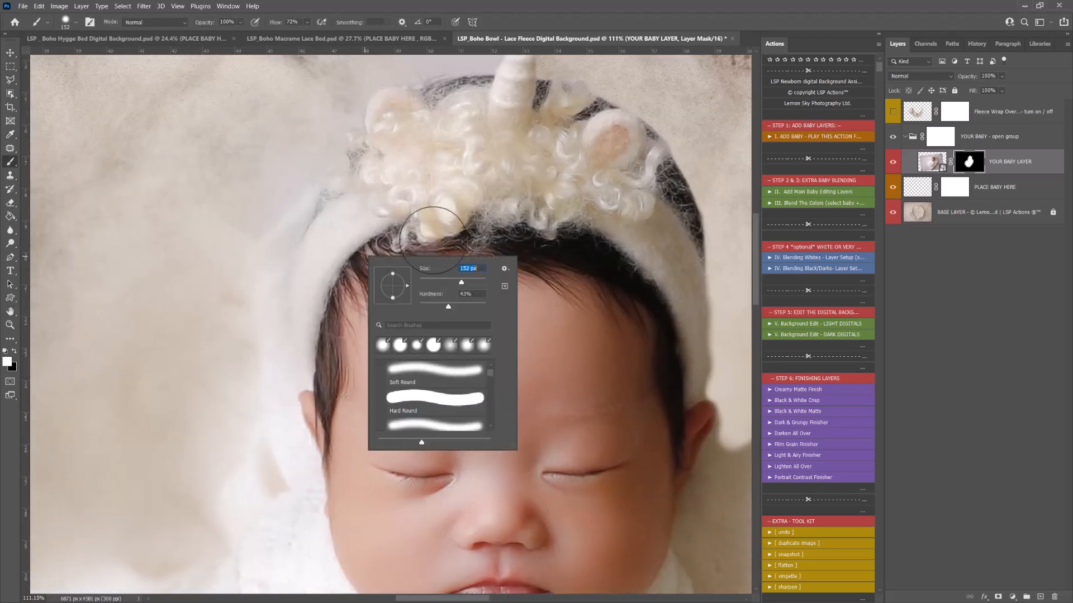
{"action": "key", "text": "Return"}
{"action": "key", "text": "x"}
{"action": "key", "text": "space"}
{"action": "left_click_drag", "start_coordinate": [330, 92], "coordinate": [328, 161]}
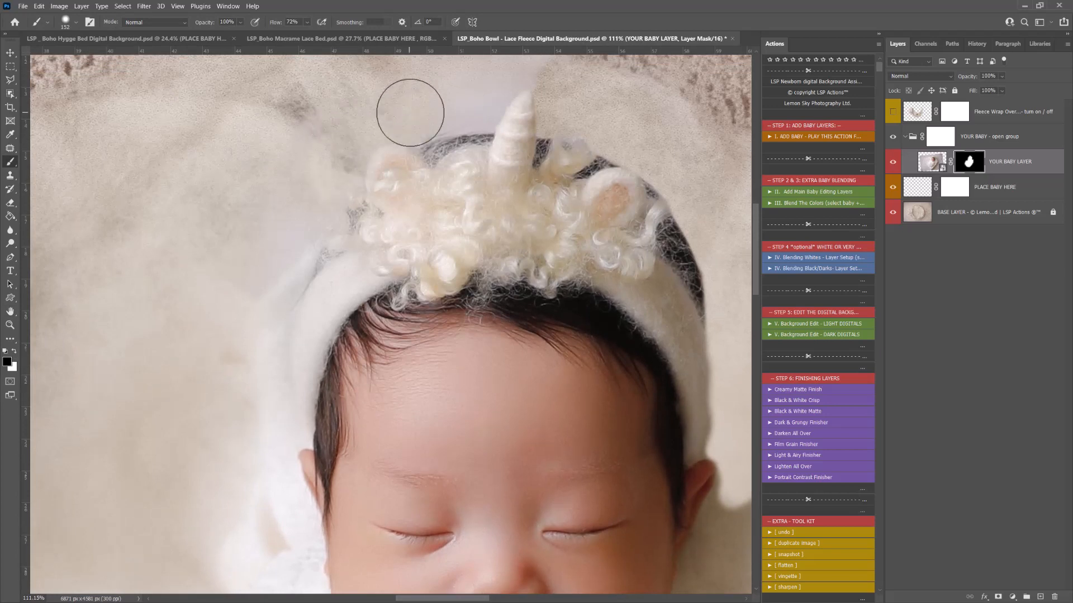
{"action": "key", "text": "space"}
{"action": "left_click_drag", "start_coordinate": [460, 107], "coordinate": [472, 156]}
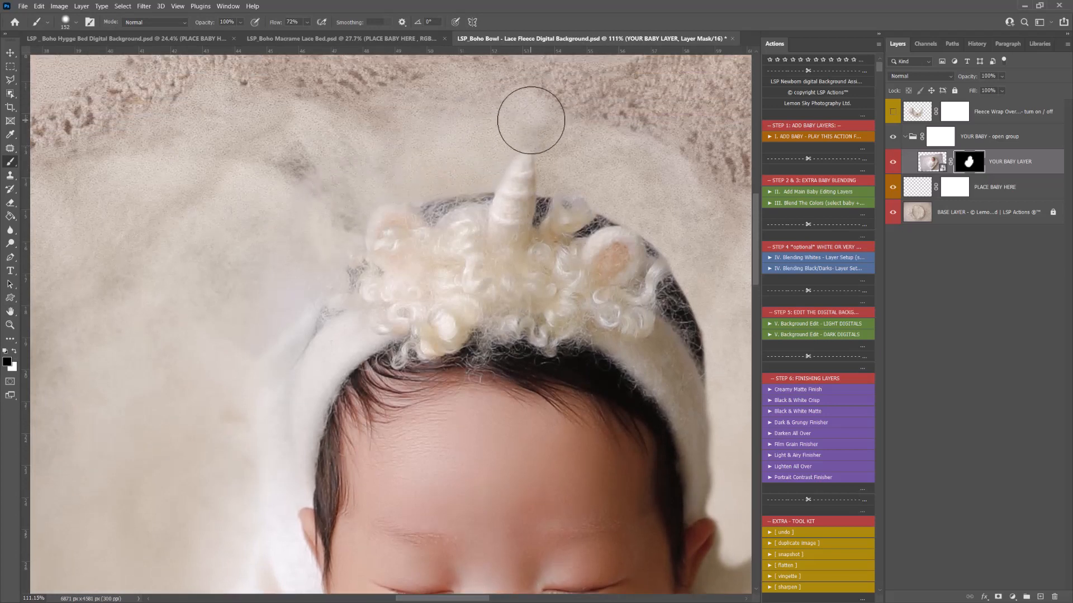
Paint black on the mask to hide the original blanket left of the headband and beside the face.
{"action": "key", "text": "space"}
{"action": "left_click_drag", "start_coordinate": [336, 223], "coordinate": [375, 159]}
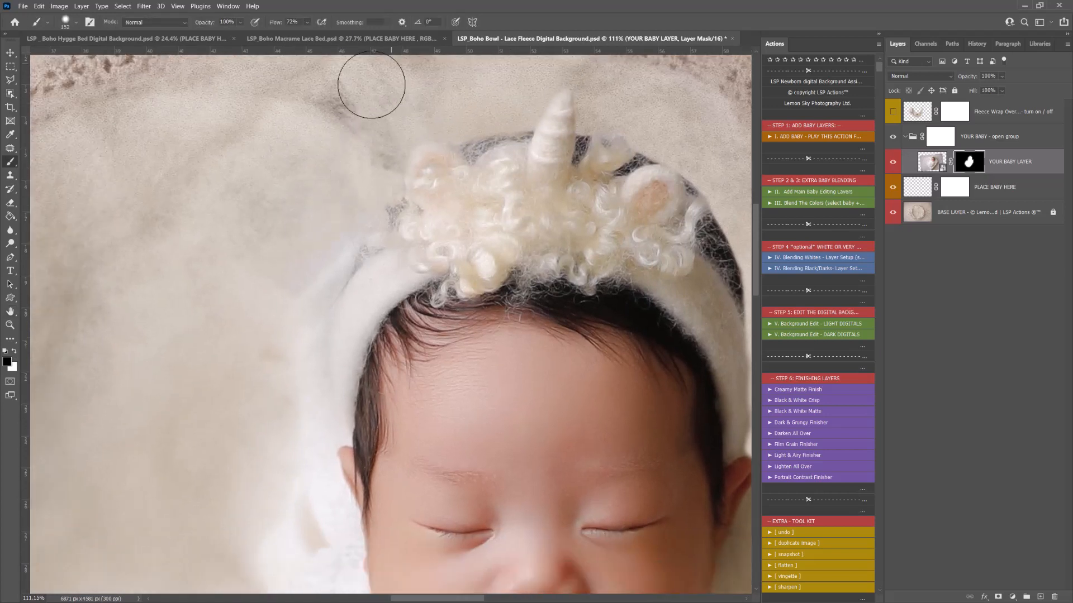
{"action": "mouse_move", "coordinate": [302, 242]}
{"action": "left_mouse_down"}
{"action": "mouse_move", "coordinate": [239, 309]}
{"action": "mouse_move", "coordinate": [291, 323]}
{"action": "mouse_move", "coordinate": [323, 263]}
{"action": "mouse_move", "coordinate": [299, 297]}
{"action": "mouse_move", "coordinate": [323, 384]}
{"action": "mouse_move", "coordinate": [308, 191]}
{"action": "mouse_move", "coordinate": [319, 273]}
{"action": "mouse_move", "coordinate": [351, 360]}
{"action": "mouse_move", "coordinate": [351, 398]}
{"action": "mouse_move", "coordinate": [339, 344]}
{"action": "mouse_move", "coordinate": [319, 467]}
{"action": "mouse_move", "coordinate": [234, 250]}
{"action": "left_mouse_up"}
{"action": "key", "text": "space"}
Refine the mask around the left-hand ear and headband edge with a 67 px, 65% hardness brush, comparing with the mask disabled.
{"action": "key", "text": "x"}
{"action": "right_click", "coordinate": [409, 303]}
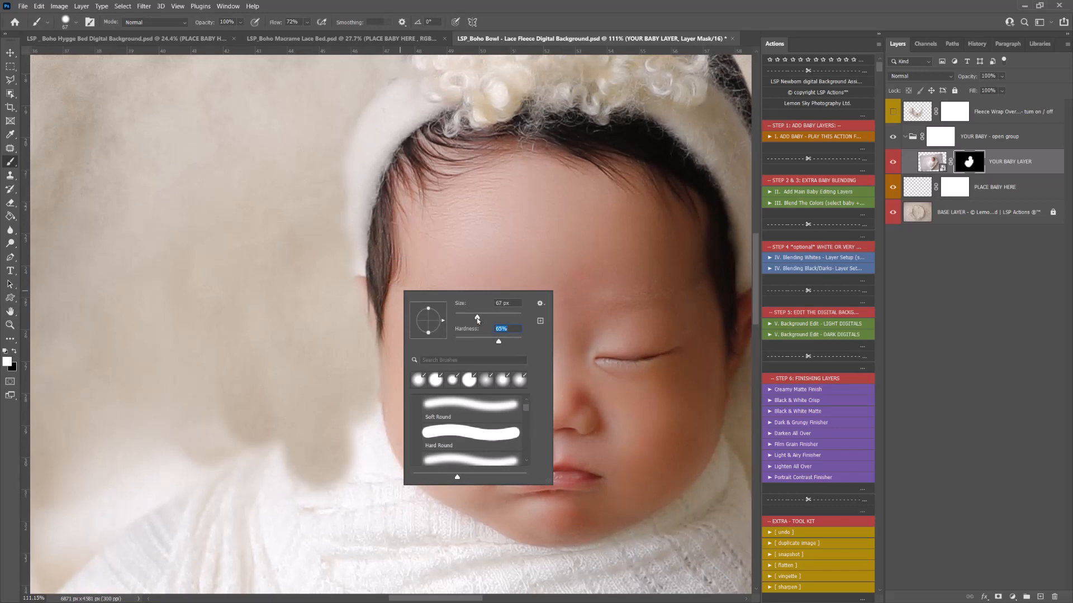
{"action": "left_click", "coordinate": [477, 319]}
{"action": "left_click_drag", "start_coordinate": [373, 288], "coordinate": [384, 357]}
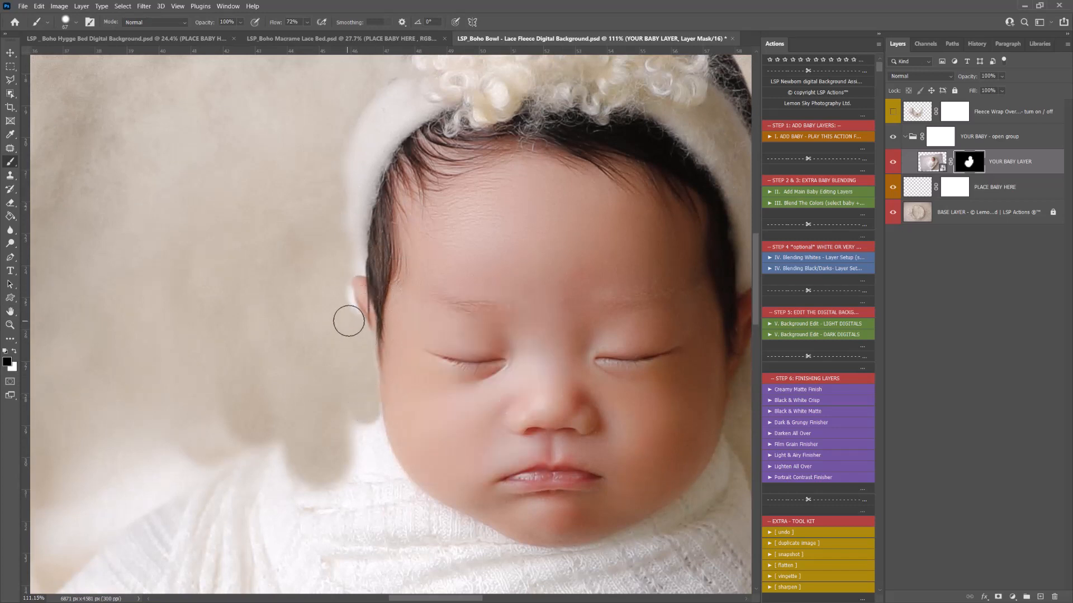
{"action": "key", "text": "x"}
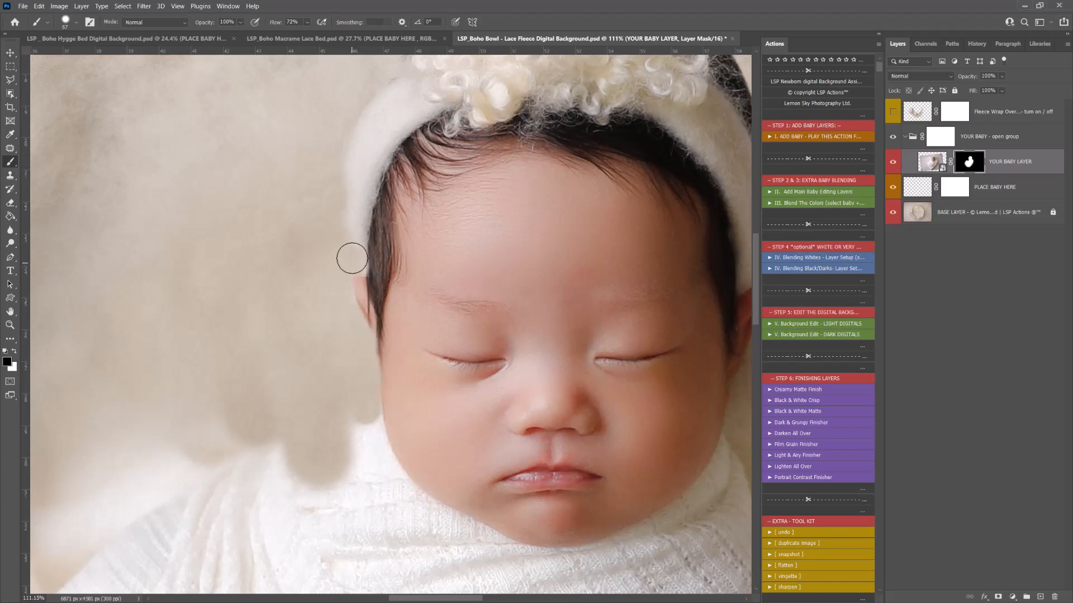
{"action": "left_click_drag", "start_coordinate": [371, 272], "coordinate": [364, 213]}
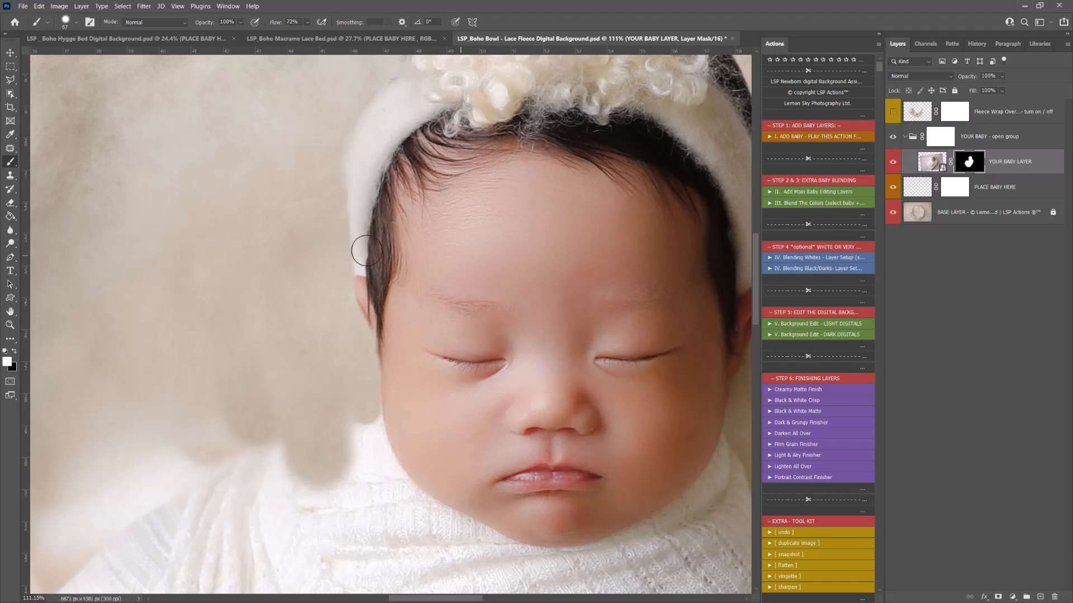
{"action": "left_click", "coordinate": [970, 168], "text": "shift"}
{"action": "left_click", "coordinate": [969, 168], "text": "shift"}
{"action": "key", "text": "x"}
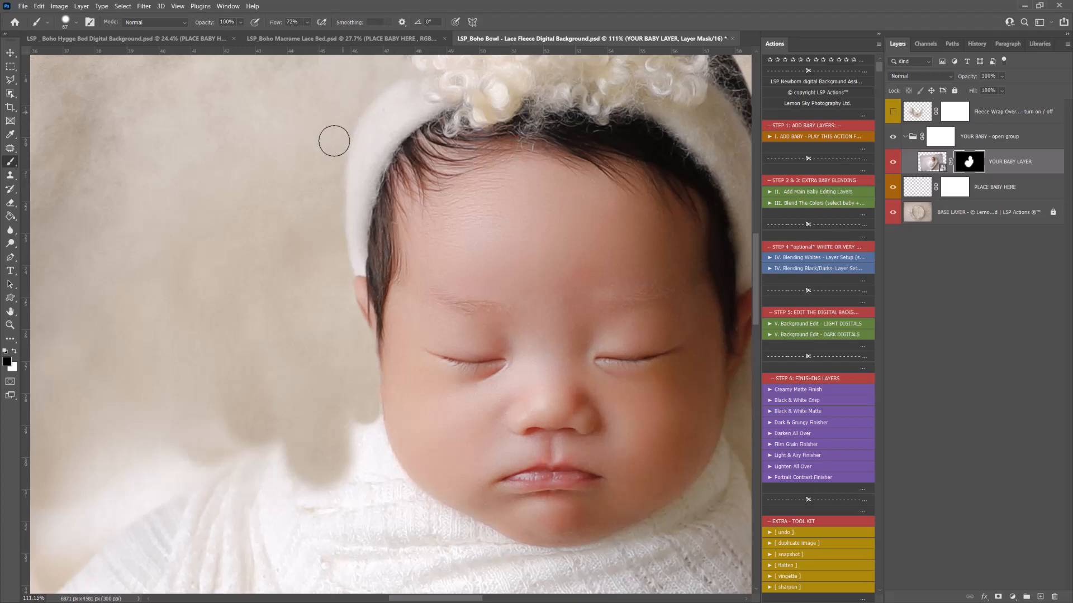
Paint white on the mask along the baby's left-hand cheek to restore the face edge.
{"action": "left_click_drag", "start_coordinate": [485, 405], "coordinate": [489, 237]}
{"action": "key", "text": "b"}
{"action": "key", "text": "x"}
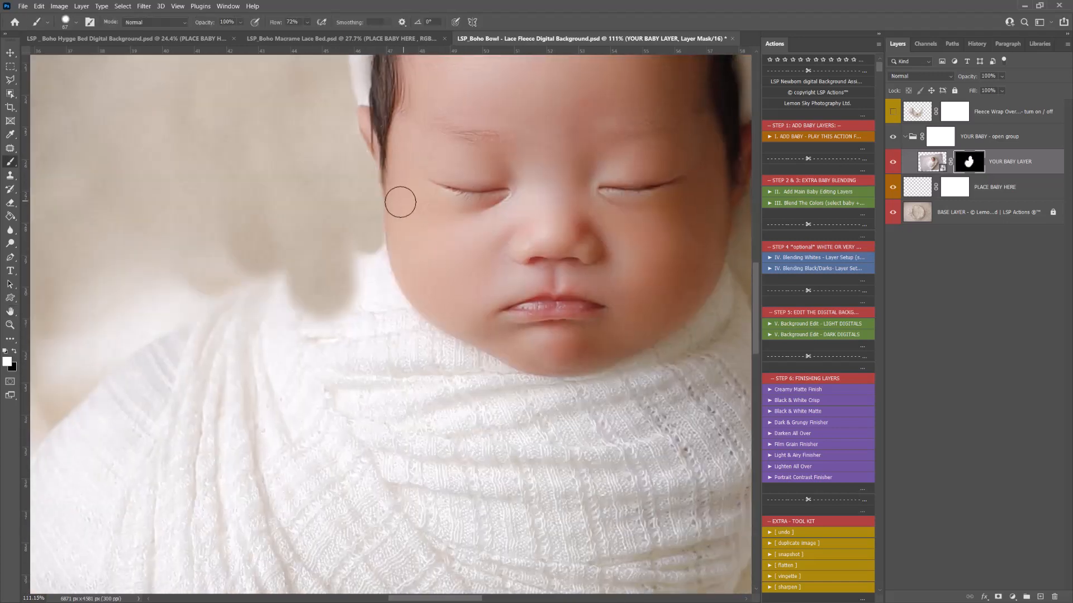
{"action": "mouse_move", "coordinate": [400, 199]}
{"action": "left_mouse_down"}
{"action": "mouse_move", "coordinate": [269, 327]}
{"action": "mouse_move", "coordinate": [418, 218]}
{"action": "left_mouse_up"}
{"action": "left_click_drag", "start_coordinate": [296, 352], "coordinate": [466, 235]}
{"action": "right_click", "coordinate": [439, 242]}
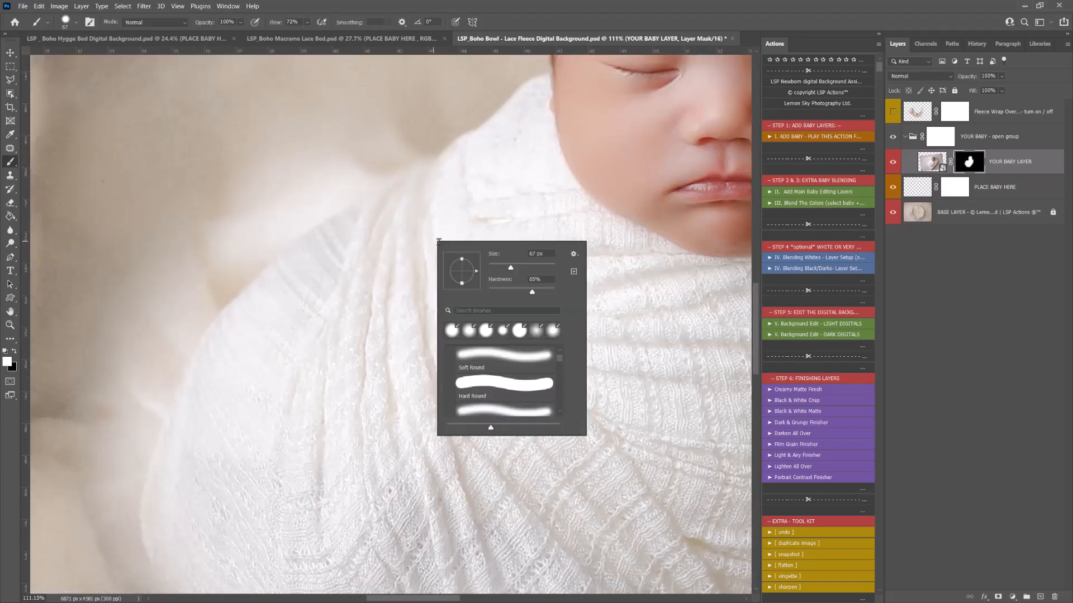
{"action": "key", "text": "Escape"}
Paint black on the mask to hide the original blanket beside the wrap's upper left shoulder.
{"action": "key", "text": "x"}
{"action": "mouse_move", "coordinate": [436, 134]}
{"action": "left_mouse_down"}
{"action": "mouse_move", "coordinate": [426, 126]}
{"action": "mouse_move", "coordinate": [253, 236]}
{"action": "mouse_move", "coordinate": [211, 278]}
{"action": "mouse_move", "coordinate": [263, 220]}
{"action": "mouse_move", "coordinate": [99, 297]}
{"action": "mouse_move", "coordinate": [189, 165]}
{"action": "left_mouse_up"}
{"action": "mouse_move", "coordinate": [179, 84]}
{"action": "left_mouse_down"}
{"action": "mouse_move", "coordinate": [436, 181]}
{"action": "mouse_move", "coordinate": [407, 160]}
{"action": "mouse_move", "coordinate": [369, 210]}
{"action": "mouse_move", "coordinate": [334, 293]}
{"action": "mouse_move", "coordinate": [320, 379]}
{"action": "mouse_move", "coordinate": [336, 210]}
{"action": "mouse_move", "coordinate": [264, 270]}
{"action": "left_mouse_up"}
{"action": "key", "text": "ctrl+minus"}
{"action": "key", "text": "ctrl+minus"}
{"action": "key", "text": "ctrl+minus"}
{"action": "key", "text": "ctrl+minus"}
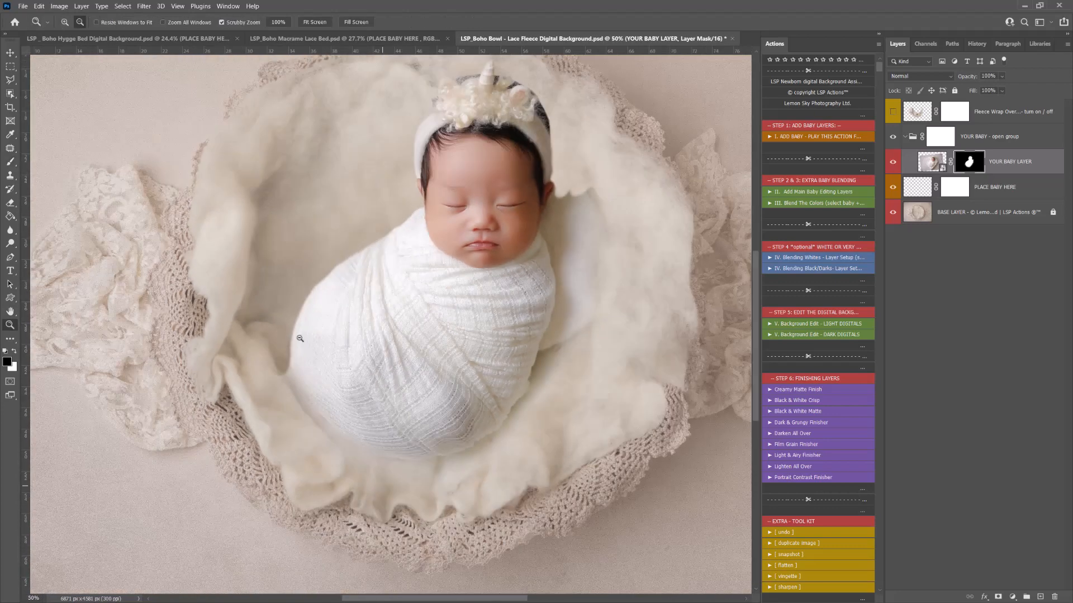
Refine the mask along the wrap's lower left and bottom edges with a 228 px brush, restoring the wrap with white.
{"action": "right_click", "coordinate": [371, 281]}
{"action": "left_click", "coordinate": [288, 368]}
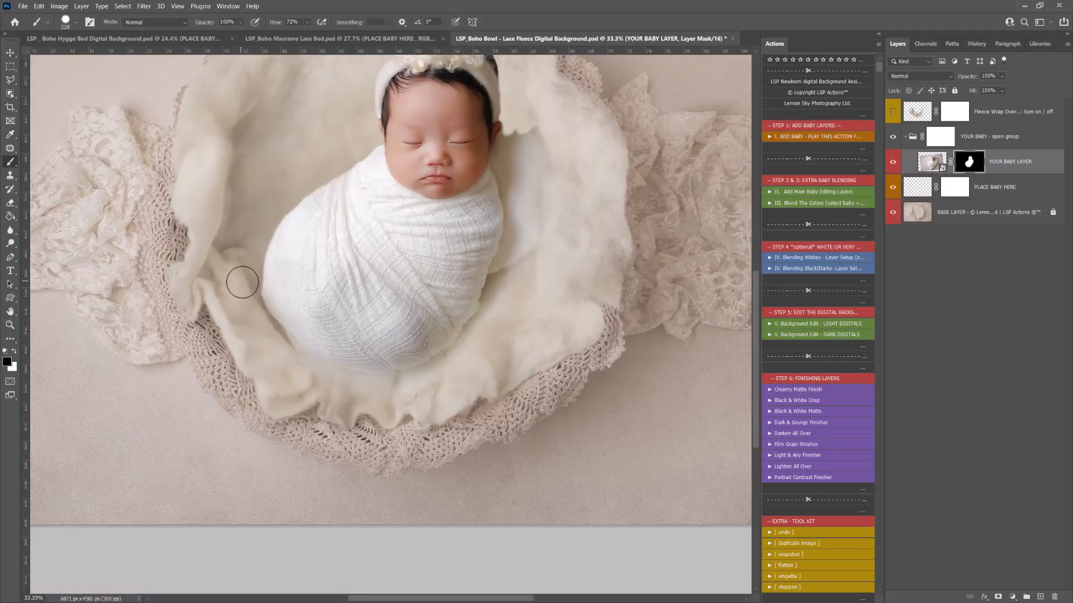
{"action": "key", "text": "x"}
{"action": "mouse_move", "coordinate": [279, 347]}
{"action": "left_mouse_down"}
{"action": "mouse_move", "coordinate": [280, 297]}
{"action": "mouse_move", "coordinate": [295, 315]}
{"action": "left_mouse_up"}
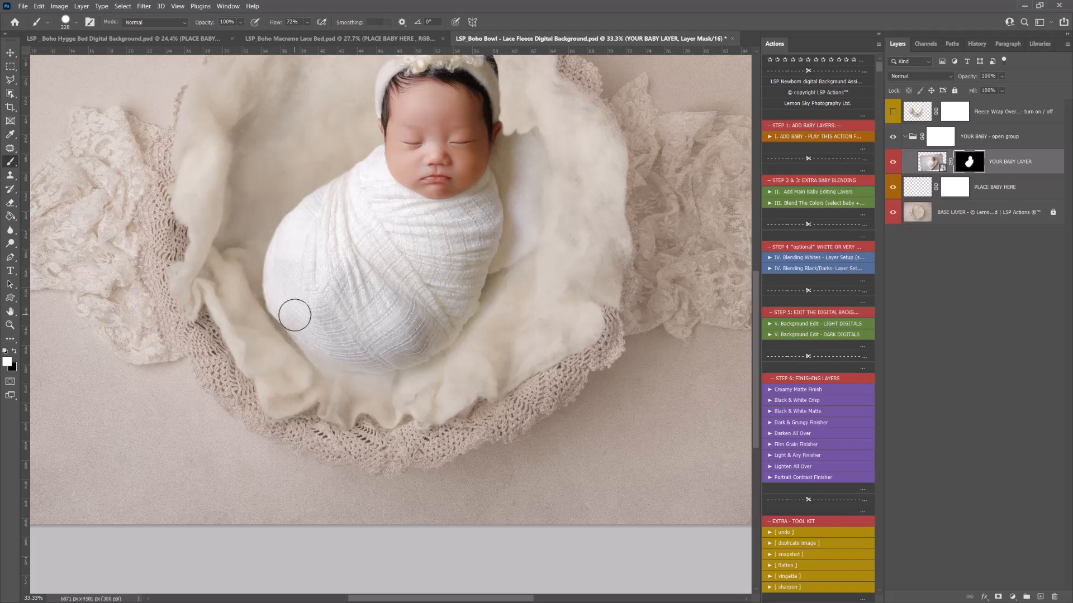
{"action": "mouse_move", "coordinate": [289, 365]}
{"action": "left_mouse_down"}
{"action": "mouse_move", "coordinate": [396, 394]}
{"action": "mouse_move", "coordinate": [442, 390]}
{"action": "left_mouse_up"}
{"action": "left_click_drag", "start_coordinate": [475, 342], "coordinate": [418, 379]}
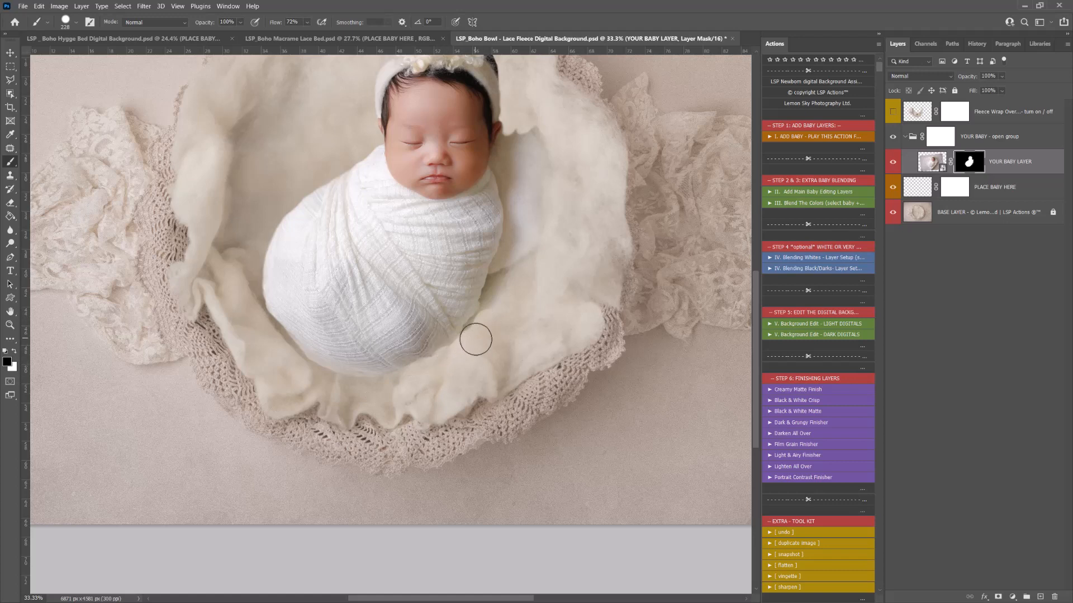
Set the brush to 432 px with 0% hardness and compare the baby with the YOUR BABY LAYER mask disabled and re-enabled.
{"action": "right_click", "coordinate": [546, 203]}
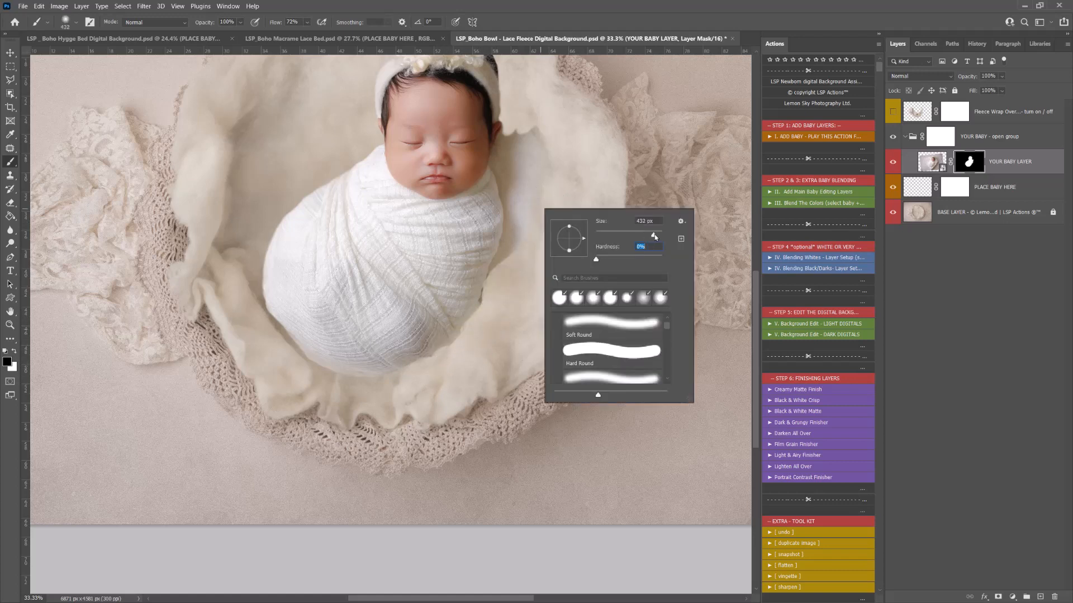
{"action": "left_click_drag", "start_coordinate": [654, 237], "coordinate": [654, 236]}
{"action": "left_click", "coordinate": [965, 164], "text": "shift"}
{"action": "left_click", "coordinate": [965, 163], "text": "shift"}
Switch to a smaller soft white brush at 39% flow and paint lightly on the mask beside the right-hand ear.
{"action": "key", "text": "x"}
{"action": "right_click", "coordinate": [495, 160]}
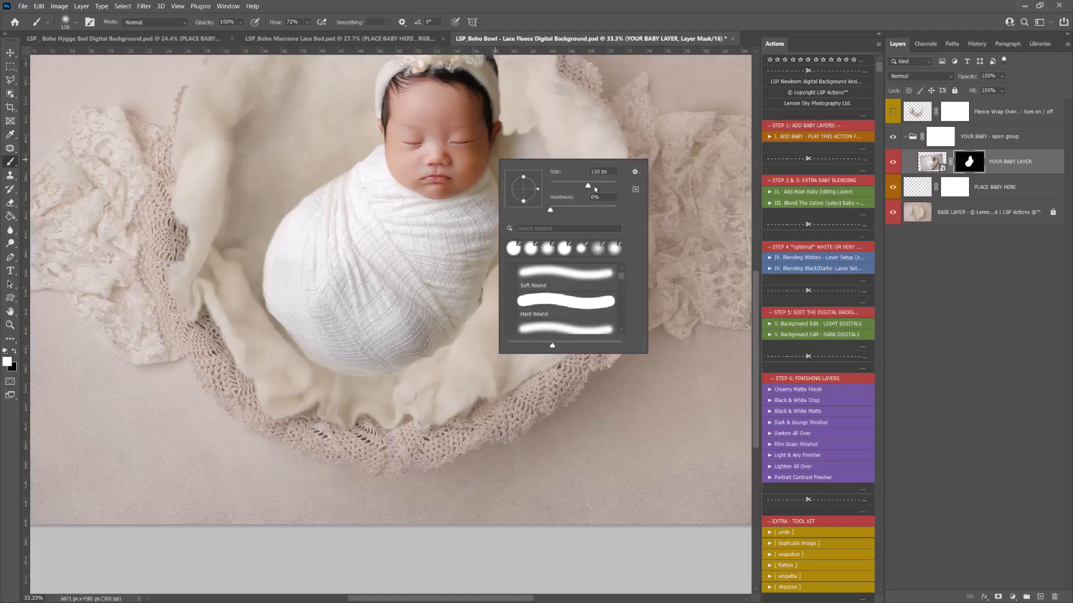
{"action": "left_click_drag", "start_coordinate": [594, 190], "coordinate": [595, 188]}
{"action": "left_click", "coordinate": [308, 23]}
{"action": "left_click_drag", "start_coordinate": [318, 35], "coordinate": [300, 35]}
{"action": "right_click", "coordinate": [511, 147]}
{"action": "left_click_drag", "start_coordinate": [607, 174], "coordinate": [618, 174]}
{"action": "left_click", "coordinate": [512, 116]}
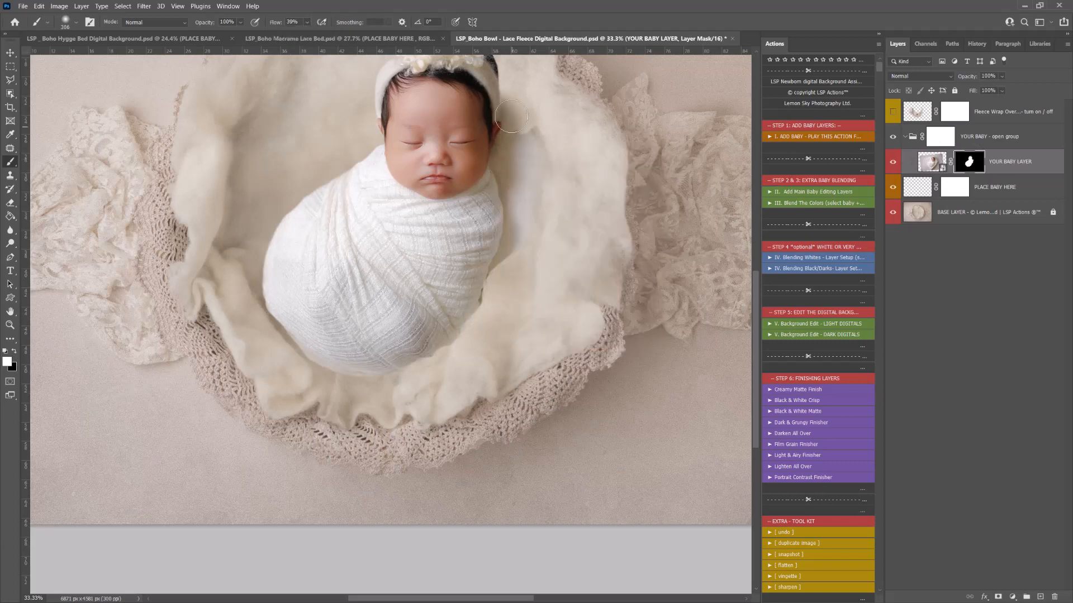
Blend the mask on the baby's right side with the brush enlarged to 464 px, hiding the original white blanket.
{"action": "scroll", "coordinate": [509, 187], "scroll_direction": "up", "scroll_amount": 3}
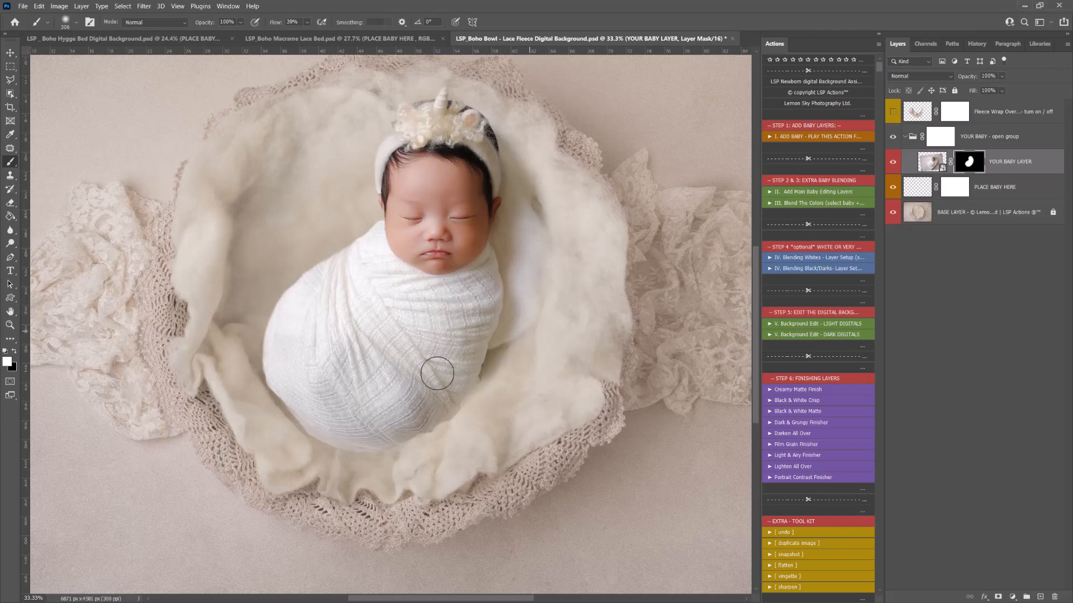
{"action": "left_click_drag", "start_coordinate": [543, 213], "coordinate": [537, 187]}
{"action": "right_click", "coordinate": [548, 183]}
{"action": "left_click_drag", "start_coordinate": [655, 208], "coordinate": [660, 208]}
{"action": "key", "text": "Return"}
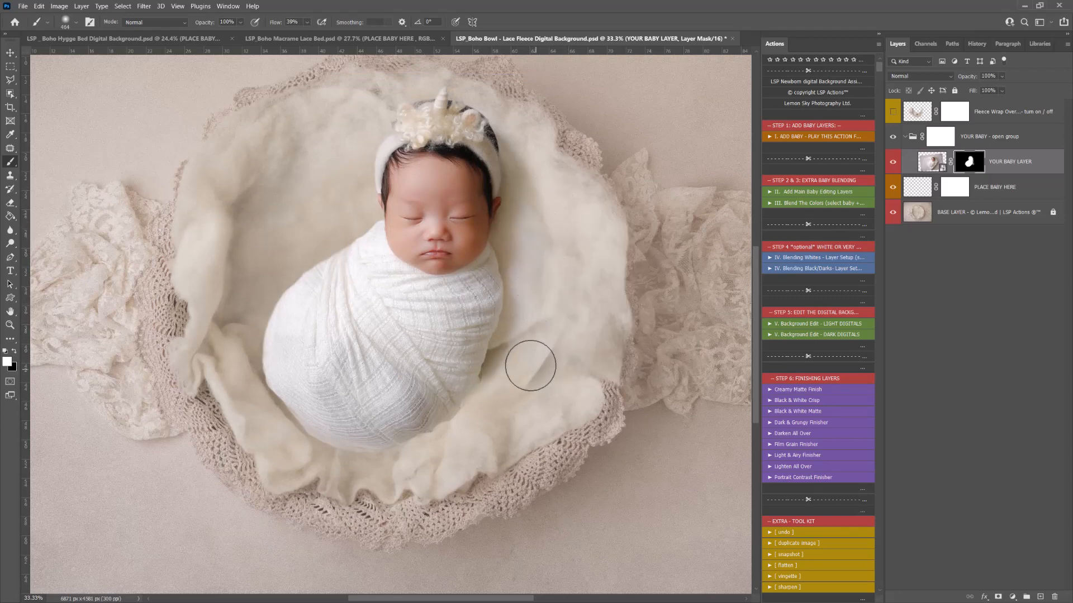
Raise the brush hardness to 91%, touch up the mask at the wrap's lower right edge, and readjust the brush softness.
{"action": "key", "text": "z"}
{"action": "left_click", "coordinate": [560, 256], "text": "alt"}
{"action": "key", "text": "b"}
{"action": "right_click", "coordinate": [480, 334]}
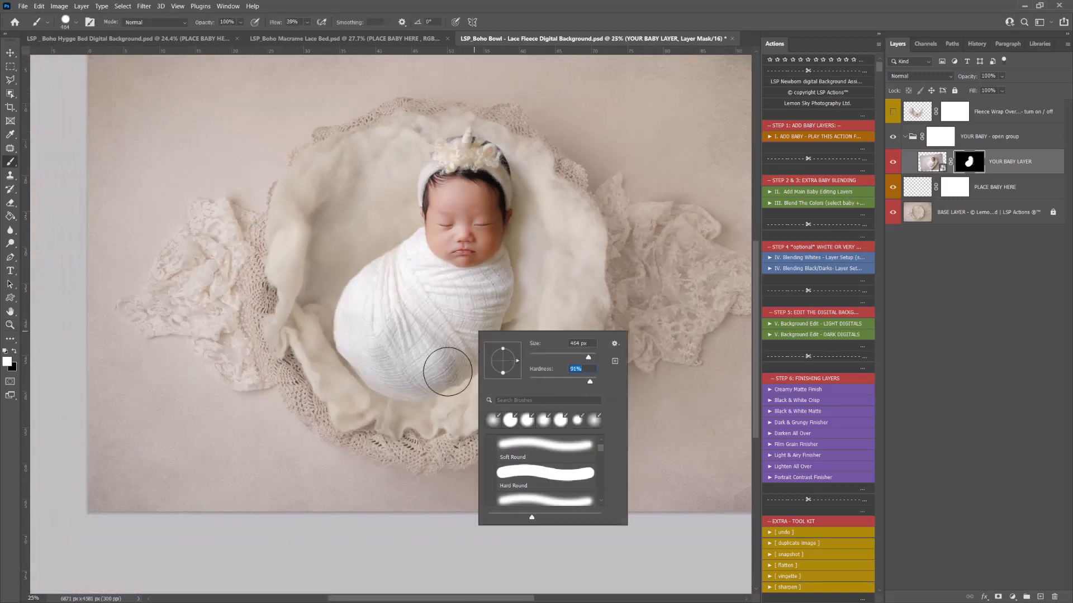
{"action": "left_click", "coordinate": [445, 372]}
{"action": "right_click", "coordinate": [490, 333]}
{"action": "left_click", "coordinate": [544, 384]}
{"action": "left_click", "coordinate": [458, 380]}
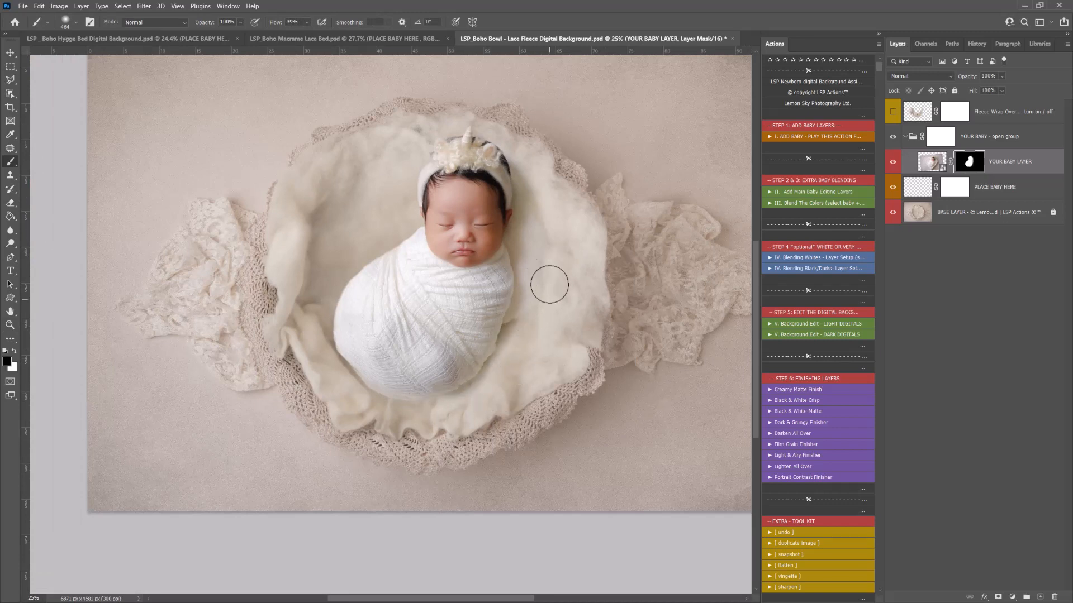
Check the whole composite against the disabled mask, then paint white over the baby's face and wrap on the mask.
{"action": "key", "text": "z"}
{"action": "left_click", "coordinate": [522, 228], "text": "alt"}
{"action": "left_click_drag", "start_coordinate": [492, 215], "coordinate": [486, 253]}
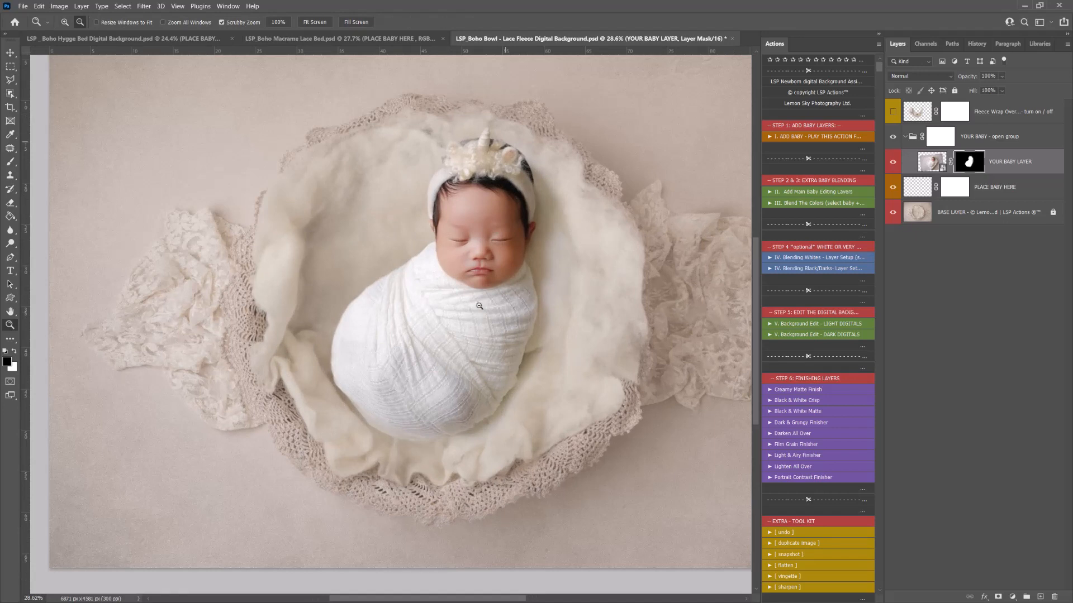
{"action": "left_click_drag", "start_coordinate": [477, 308], "coordinate": [500, 314]}
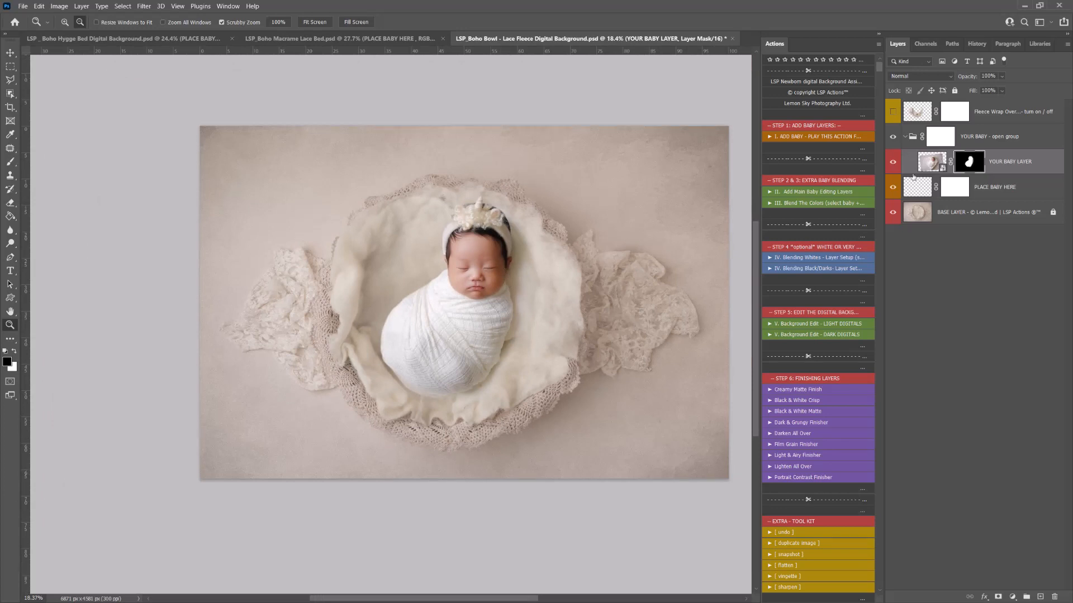
{"action": "left_click", "coordinate": [970, 166], "text": "shift"}
{"action": "key", "text": "b"}
{"action": "key", "text": "x"}
{"action": "mouse_move", "coordinate": [461, 257]}
{"action": "left_mouse_down"}
{"action": "mouse_move", "coordinate": [478, 310]}
{"action": "mouse_move", "coordinate": [423, 366]}
{"action": "mouse_move", "coordinate": [445, 370]}
{"action": "left_mouse_up"}
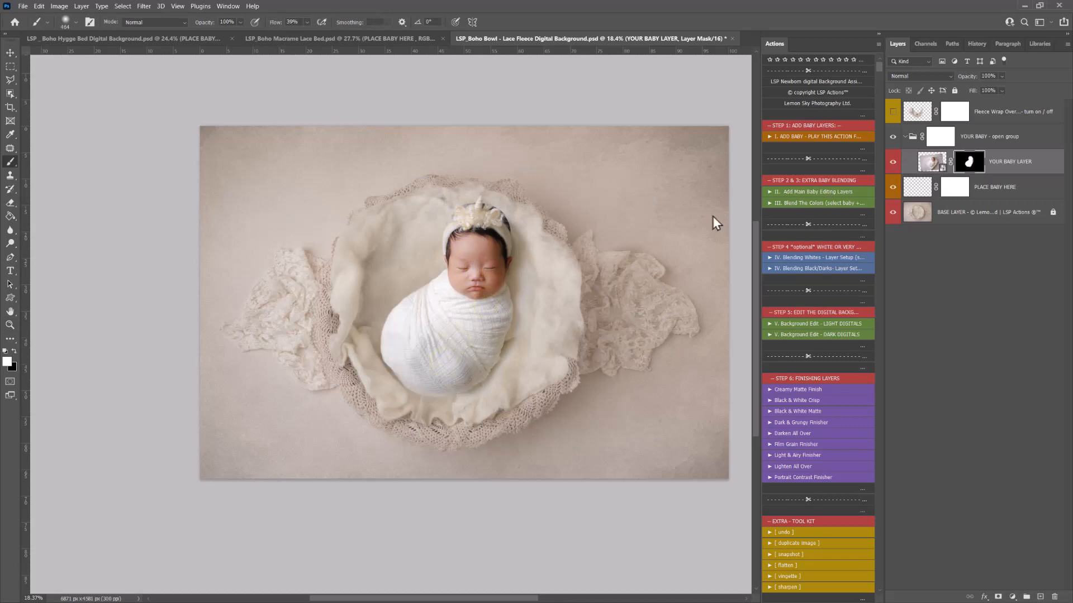
Toggle the Fleece Wrap Overlay layer on and off to compare the baby with and without it.
{"action": "left_click", "coordinate": [893, 112]}
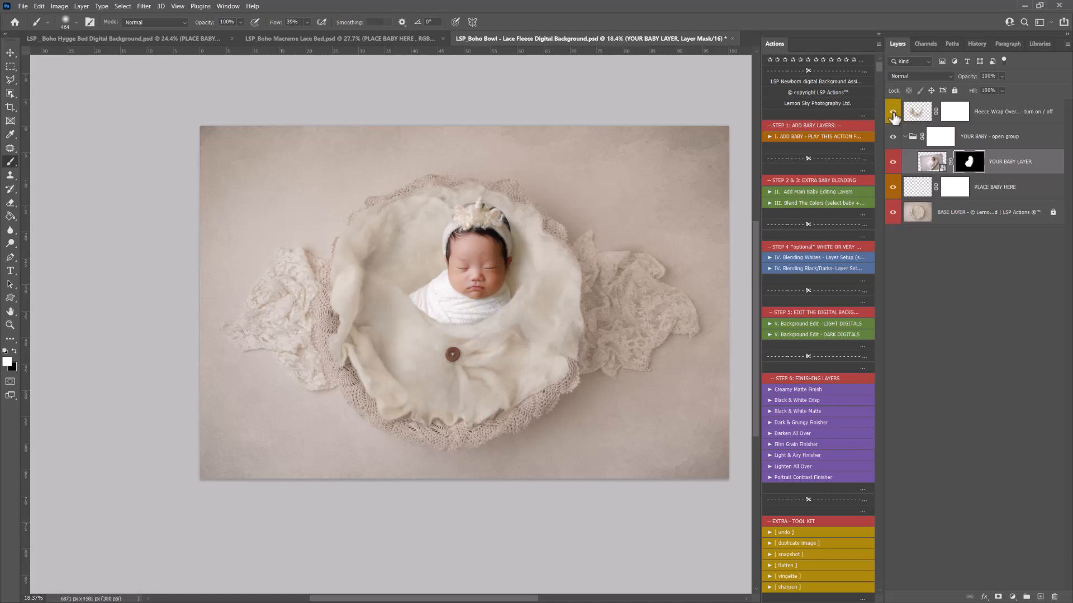
{"action": "left_click", "coordinate": [893, 113]}
{"action": "left_click", "coordinate": [893, 112]}
{"action": "left_click", "coordinate": [893, 113]}
Select the YOUR BABY LAYER image and run the "II. Add Main Baby Editing Layers" action.
{"action": "left_click", "coordinate": [932, 163]}
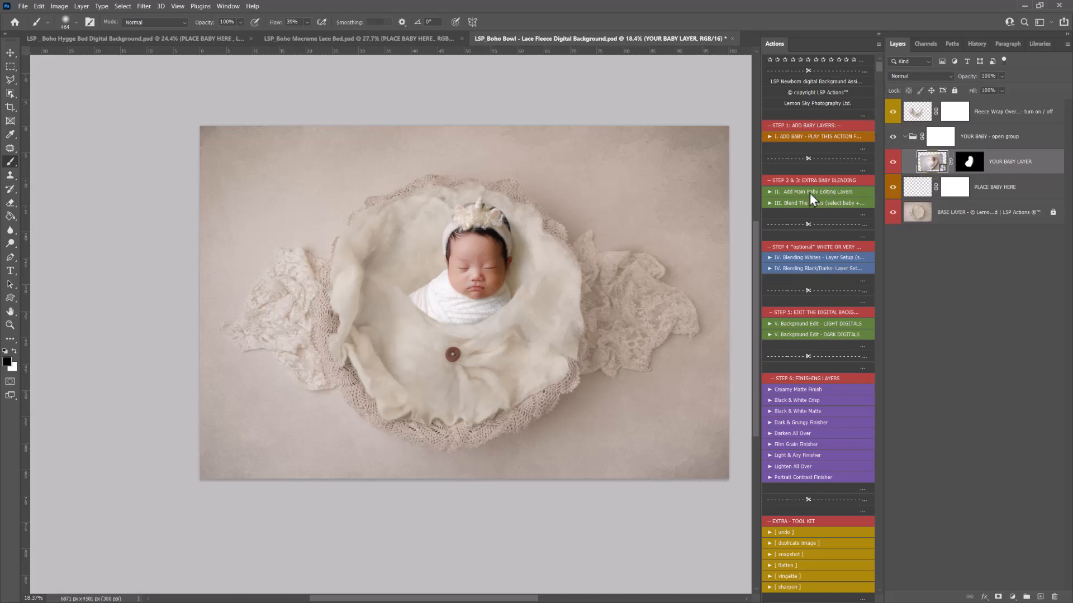
{"action": "left_click", "coordinate": [810, 192]}
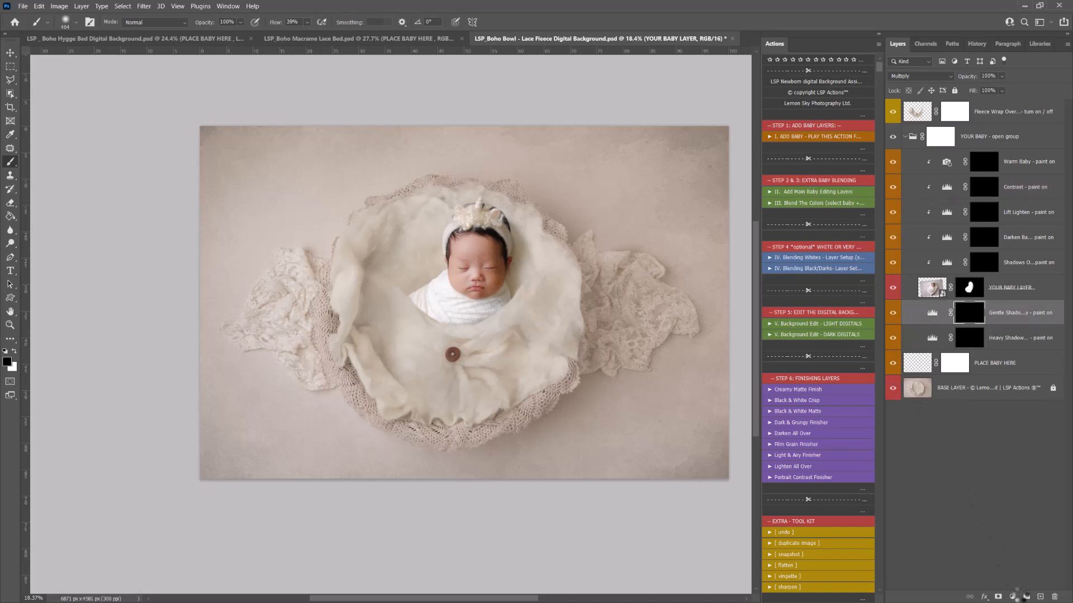
{"action": "key", "text": "Return"}
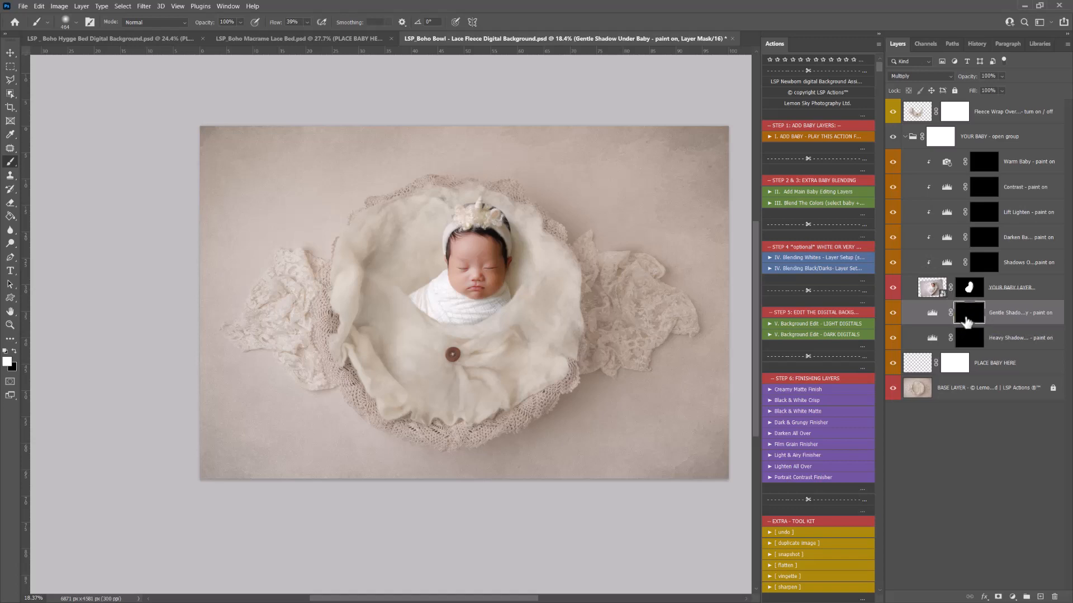
Hide the Fleece Wrap Overlay and paint a gentle shadow along the wrap's lower right edge on the Gentle Shadow Under Baby mask with a 432 px brush.
{"action": "left_click", "coordinate": [893, 113]}
{"action": "right_click", "coordinate": [545, 302]}
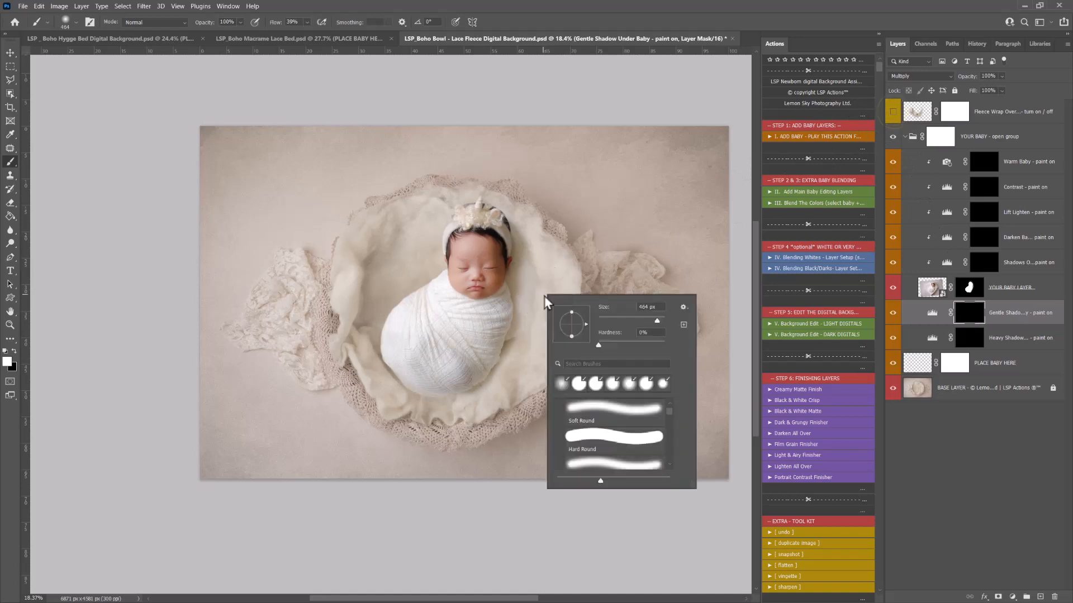
{"action": "left_click_drag", "start_coordinate": [658, 321], "coordinate": [655, 322]}
{"action": "left_click", "coordinate": [508, 347]}
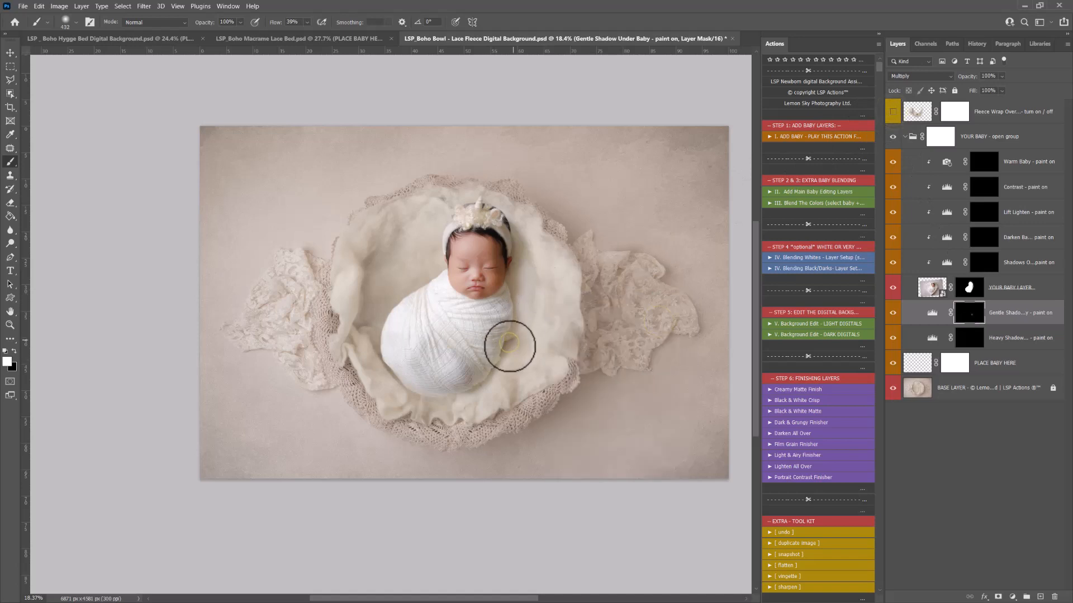
{"action": "mouse_move", "coordinate": [510, 346]}
{"action": "left_mouse_down"}
{"action": "mouse_move", "coordinate": [474, 387]}
{"action": "mouse_move", "coordinate": [482, 377]}
{"action": "mouse_move", "coordinate": [460, 384]}
{"action": "mouse_move", "coordinate": [483, 372]}
{"action": "mouse_move", "coordinate": [434, 374]}
{"action": "left_mouse_up"}
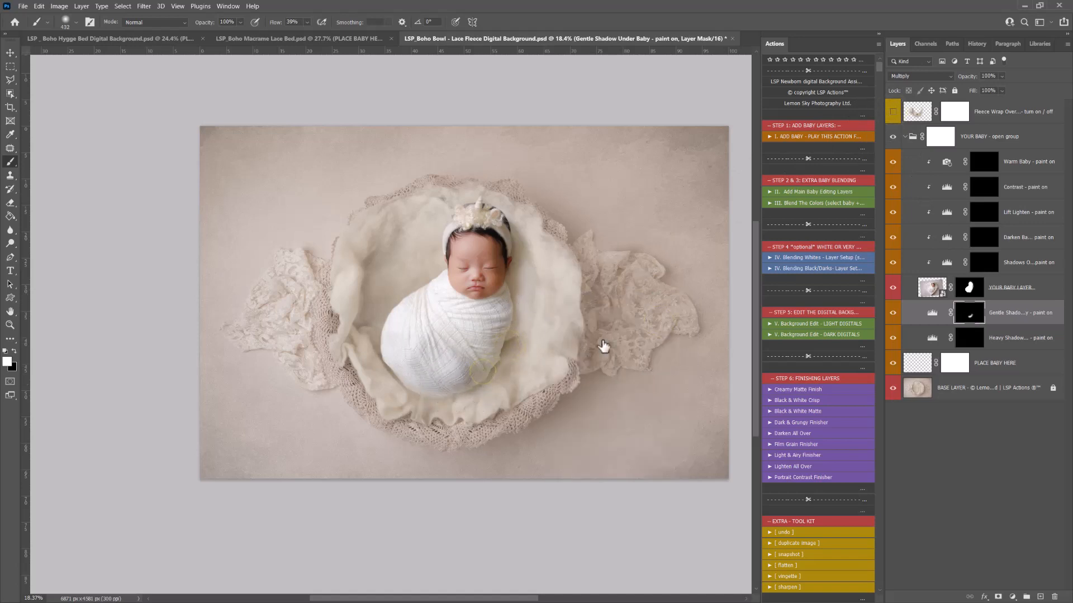
Paint shading around the wrap's edges on the Shadows Over Baby mask with a 495 px brush, and soften its lower middle with black.
{"action": "left_click", "coordinate": [978, 270]}
{"action": "right_click", "coordinate": [559, 347]}
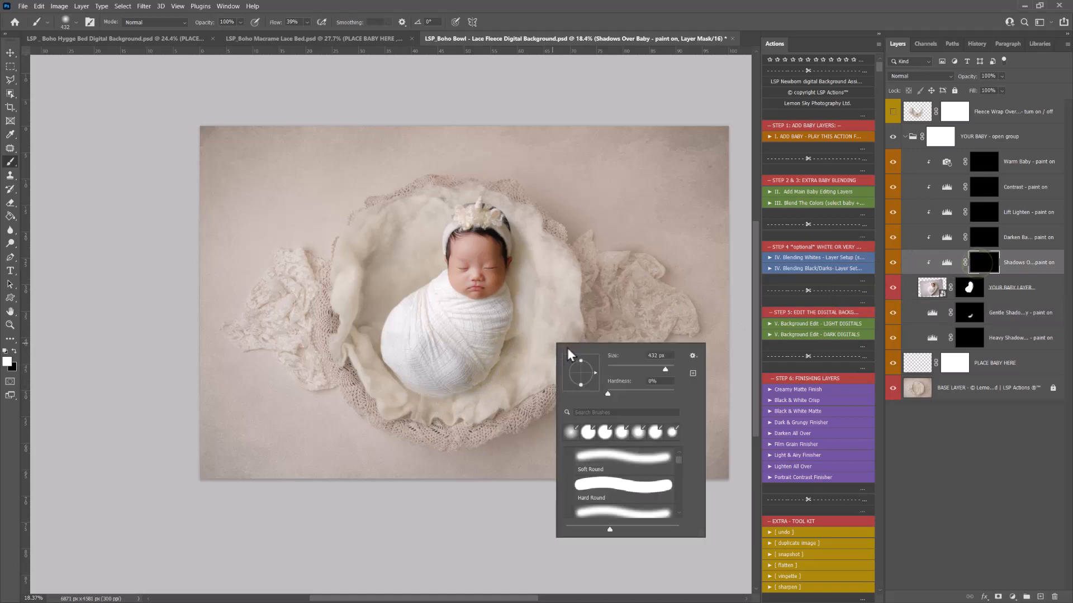
{"action": "left_click", "coordinate": [667, 371]}
{"action": "left_click", "coordinate": [442, 367]}
{"action": "mouse_move", "coordinate": [463, 384]}
{"action": "left_mouse_down"}
{"action": "mouse_move", "coordinate": [416, 383]}
{"action": "mouse_move", "coordinate": [378, 337]}
{"action": "mouse_move", "coordinate": [388, 311]}
{"action": "mouse_move", "coordinate": [429, 302]}
{"action": "left_mouse_up"}
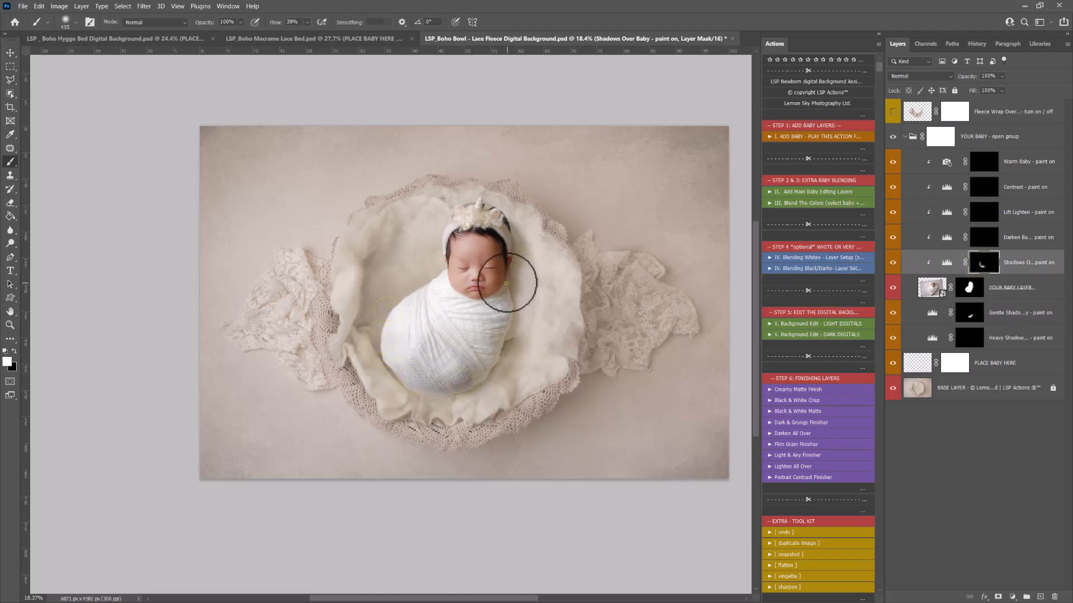
{"action": "mouse_move", "coordinate": [507, 282]}
{"action": "left_mouse_down"}
{"action": "mouse_move", "coordinate": [503, 346]}
{"action": "mouse_move", "coordinate": [455, 398]}
{"action": "left_mouse_up"}
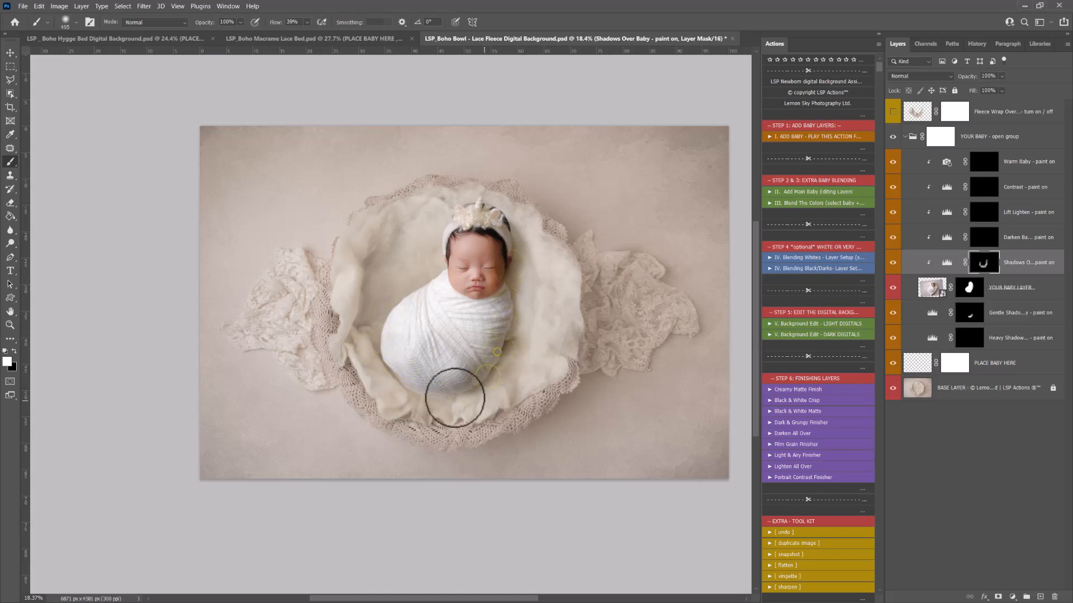
{"action": "key", "text": "x"}
{"action": "mouse_move", "coordinate": [448, 361]}
{"action": "left_mouse_down"}
{"action": "mouse_move", "coordinate": [417, 347]}
{"action": "mouse_move", "coordinate": [459, 363]}
{"action": "left_mouse_up"}
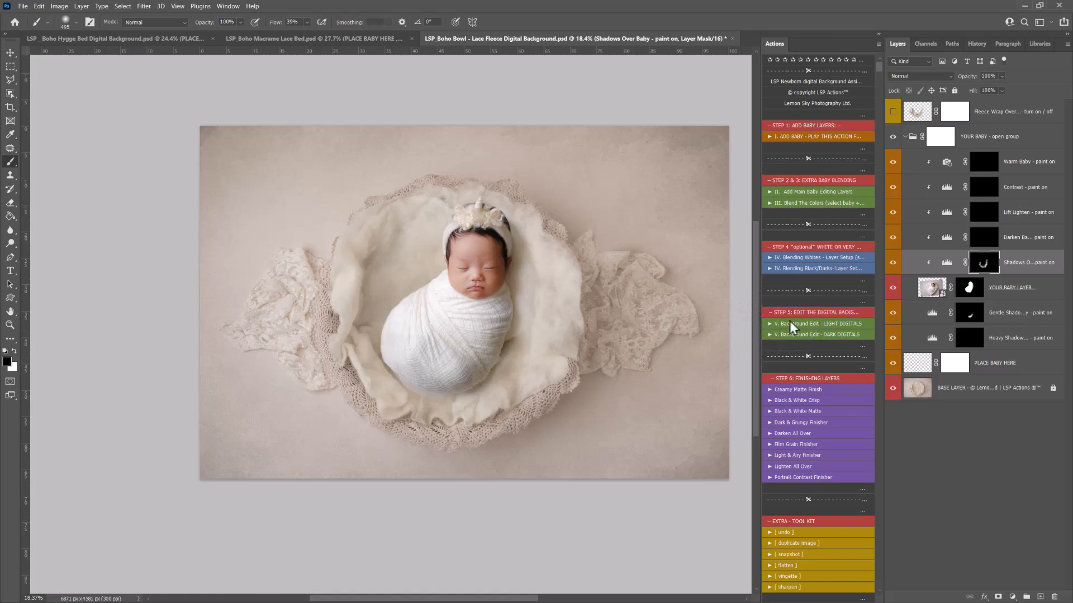
Run the "IV. Blending Whites" layer setup action and paint over the wrap on the W - Blend Whites into color mask with a 2165 px brush.
{"action": "left_click", "coordinate": [793, 260]}
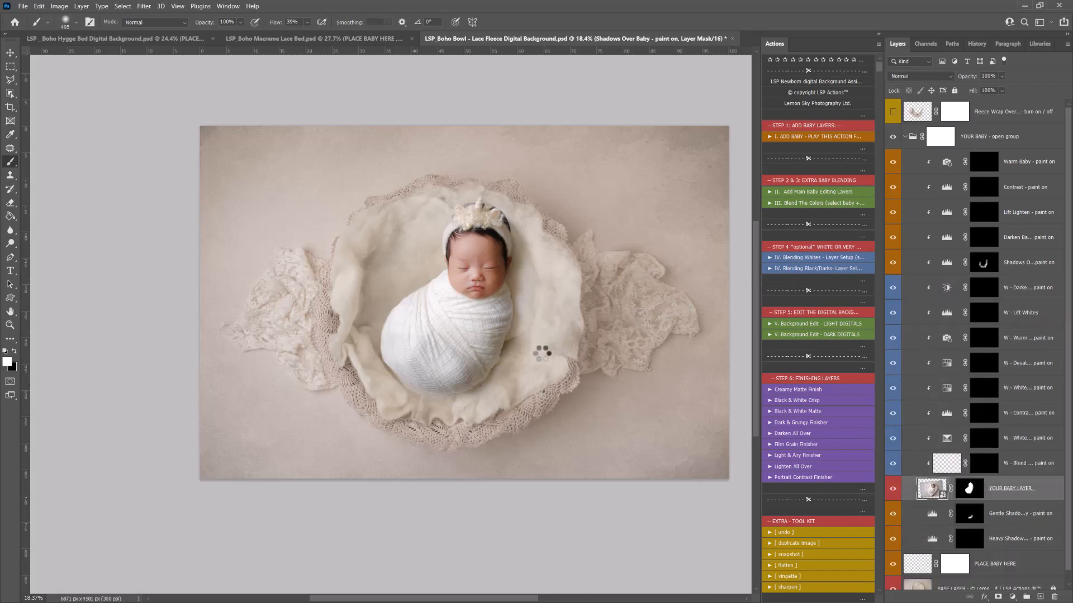
{"action": "right_click", "coordinate": [594, 345]}
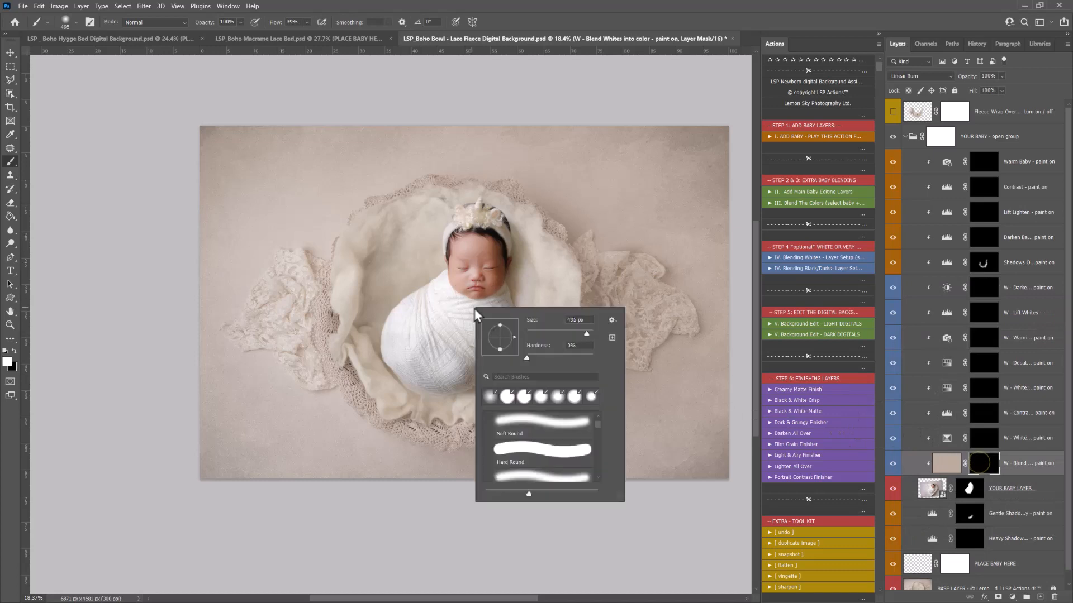
{"action": "left_click_drag", "start_coordinate": [580, 336], "coordinate": [589, 334]}
{"action": "left_click", "coordinate": [428, 322]}
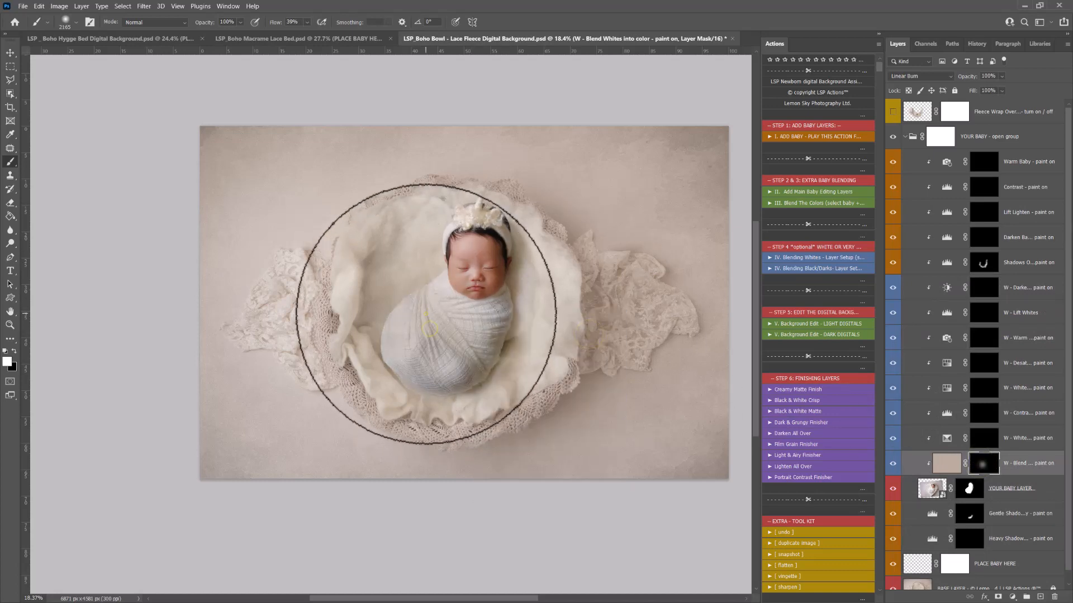
{"action": "left_click", "coordinate": [403, 310]}
Lower the brush flow to 12% and build up the W - Blend Whites into color tint across the whole wrap.
{"action": "left_click", "coordinate": [307, 23]}
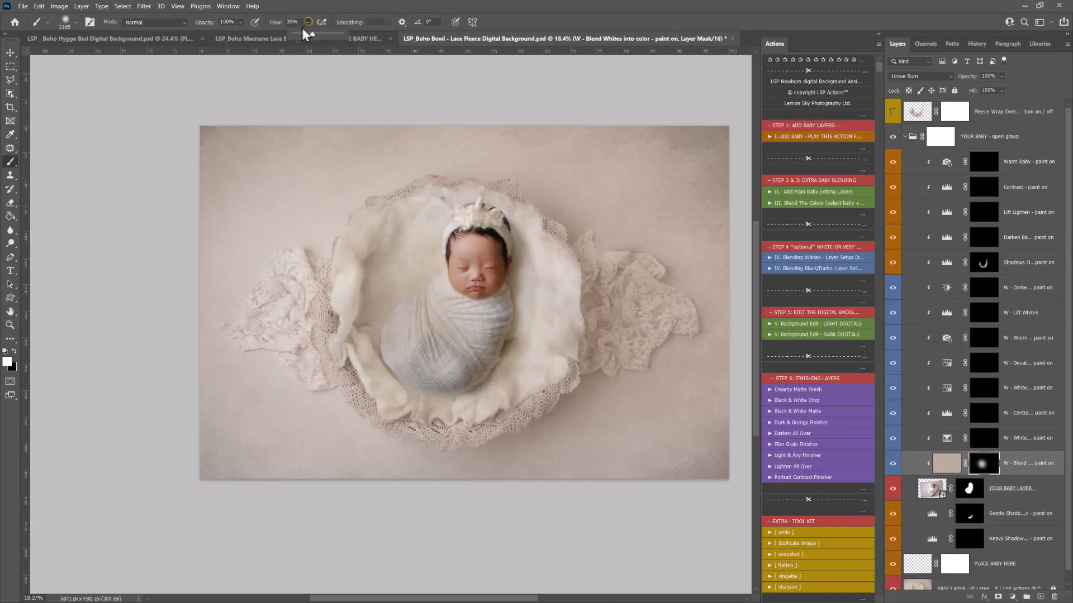
{"action": "left_click_drag", "start_coordinate": [307, 31], "coordinate": [297, 33]}
{"action": "left_click_drag", "start_coordinate": [404, 282], "coordinate": [423, 307]}
{"action": "left_click", "coordinate": [520, 327]}
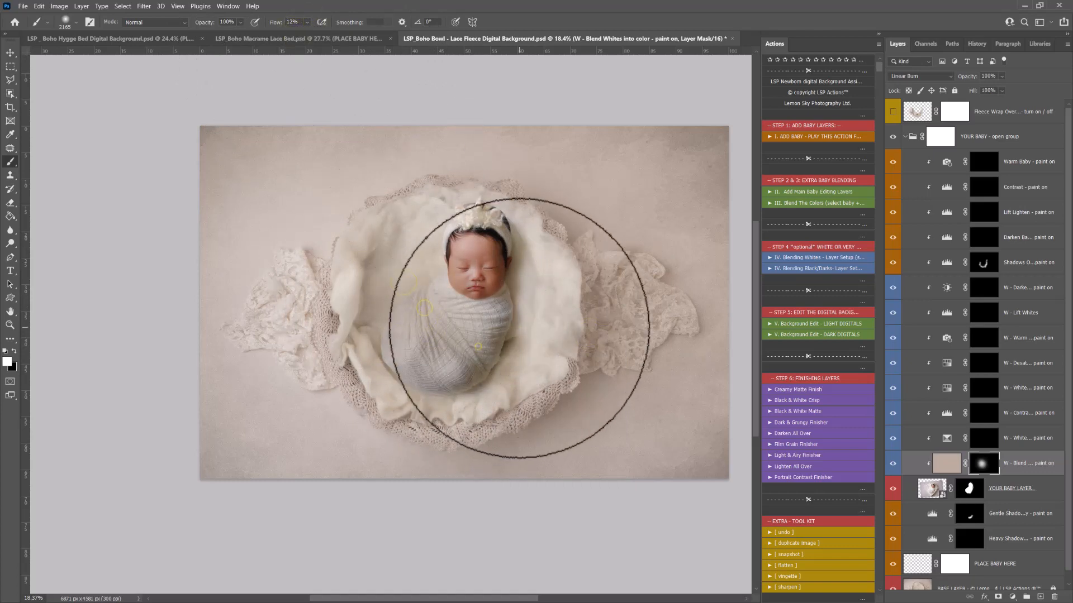
{"action": "left_click", "coordinate": [489, 353]}
{"action": "left_click", "coordinate": [388, 349]}
{"action": "left_click", "coordinate": [421, 329]}
{"action": "left_click", "coordinate": [459, 311]}
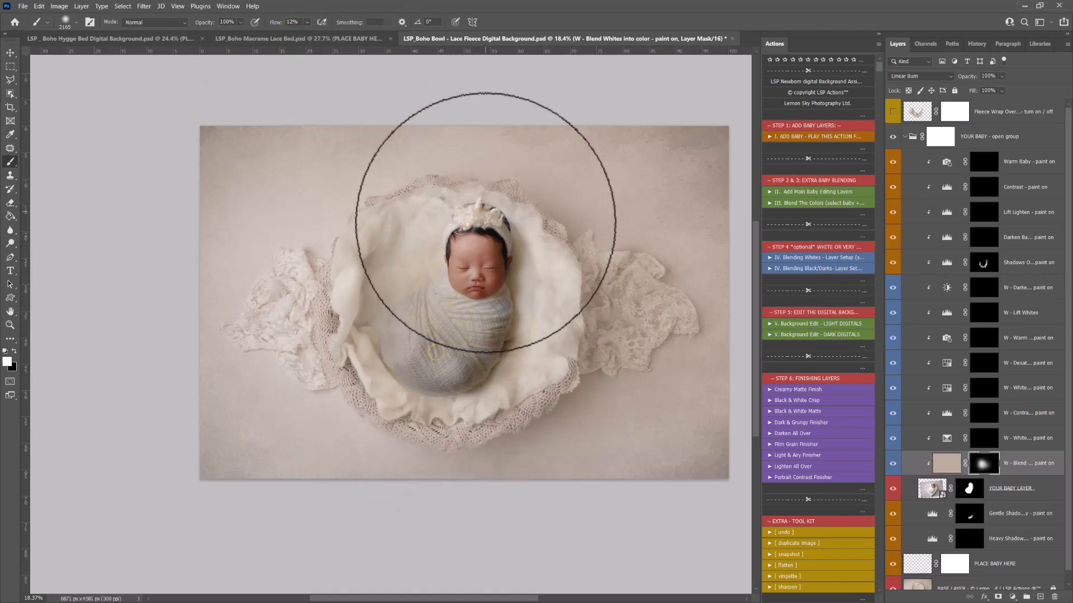
Paint black on the Blend Whites mask over the baby's face and upper wrap, starting with a 193 px brush and enlarging it to 511 px.
{"action": "key", "text": "x"}
{"action": "right_click", "coordinate": [494, 265]}
{"action": "left_click_drag", "start_coordinate": [603, 285], "coordinate": [596, 283]}
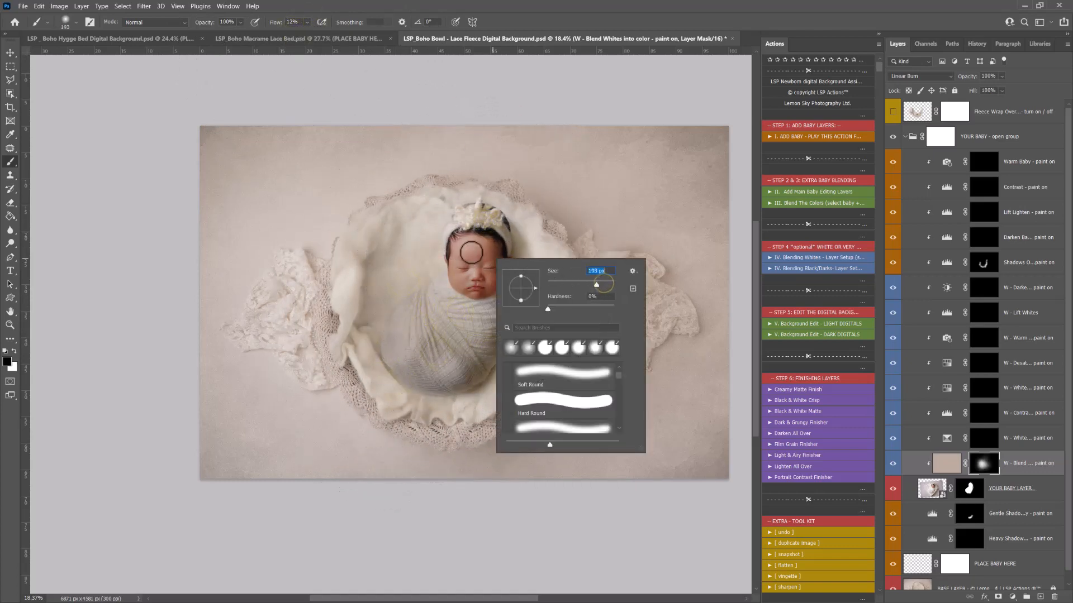
{"action": "left_click_drag", "start_coordinate": [471, 252], "coordinate": [453, 297]}
{"action": "right_click", "coordinate": [469, 260]}
{"action": "left_click_drag", "start_coordinate": [572, 286], "coordinate": [582, 283]}
{"action": "mouse_move", "coordinate": [470, 286]}
{"action": "left_mouse_down"}
{"action": "mouse_move", "coordinate": [484, 260]}
{"action": "mouse_move", "coordinate": [411, 318]}
{"action": "mouse_move", "coordinate": [440, 292]}
{"action": "left_mouse_up"}
Soften the tint on the wrap by painting black with a brush enlarged to 1102 px, and compare by toggling the Blend Whites layer.
{"action": "key", "text": "x"}
{"action": "key", "text": "x"}
{"action": "left_click_drag", "start_coordinate": [426, 328], "coordinate": [454, 362]}
{"action": "right_click", "coordinate": [448, 337]}
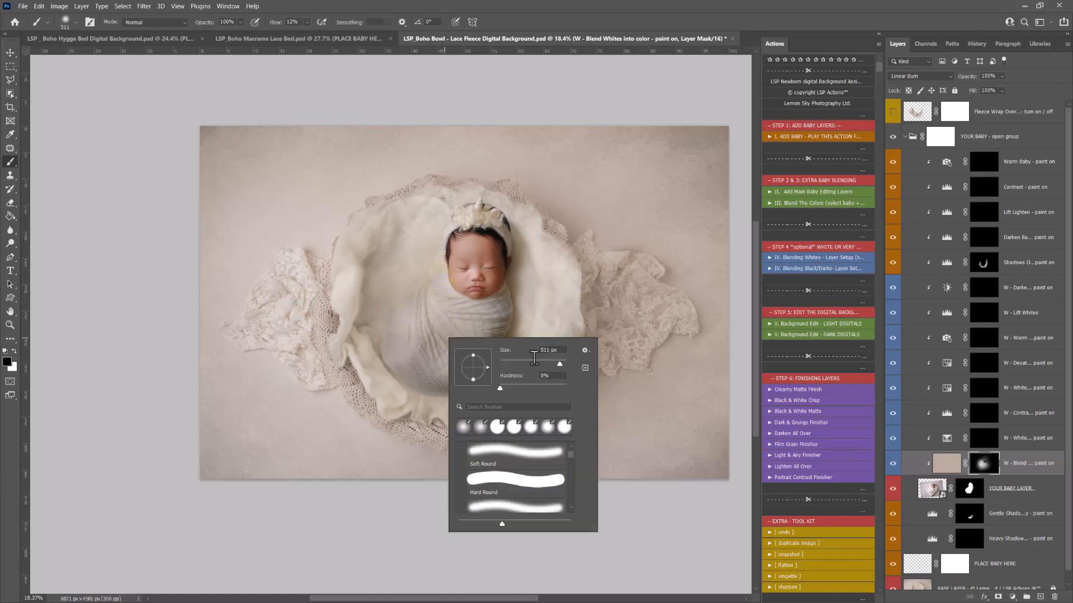
{"action": "left_click_drag", "start_coordinate": [539, 365], "coordinate": [561, 366]}
{"action": "mouse_move", "coordinate": [407, 305]}
{"action": "left_mouse_down"}
{"action": "mouse_move", "coordinate": [417, 367]}
{"action": "mouse_move", "coordinate": [434, 291]}
{"action": "mouse_move", "coordinate": [438, 370]}
{"action": "mouse_move", "coordinate": [478, 383]}
{"action": "left_mouse_up"}
{"action": "left_click", "coordinate": [892, 463]}
{"action": "left_click", "coordinate": [893, 465]}
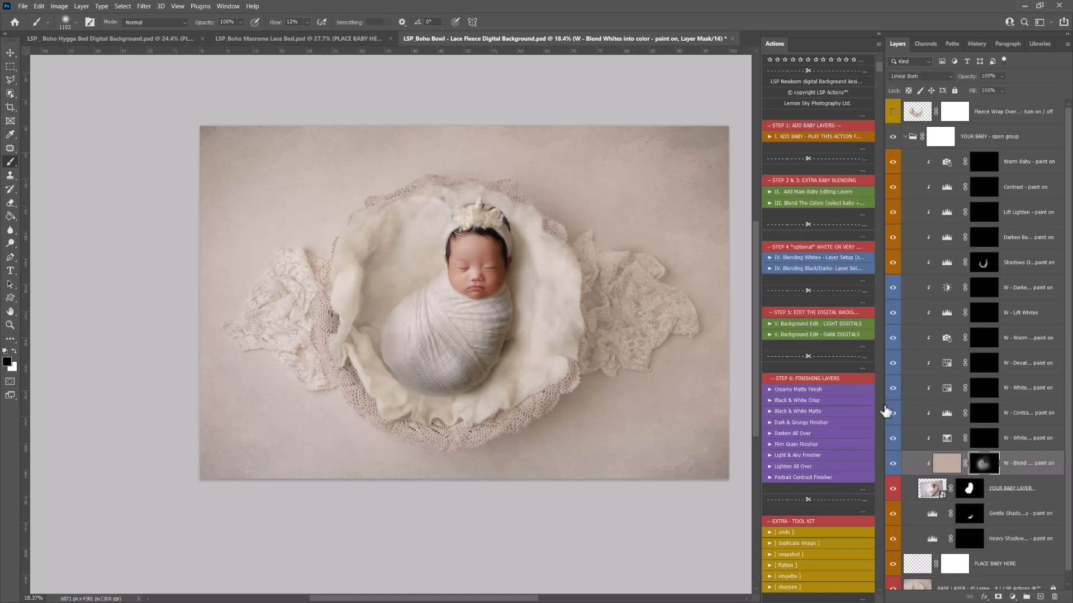
Show the full layer names and paint white over the wrap on the W - Whites Down and W - Contrast Whites masks.
{"action": "left_click_drag", "start_coordinate": [884, 408], "coordinate": [811, 408]}
{"action": "left_click", "coordinate": [916, 440]}
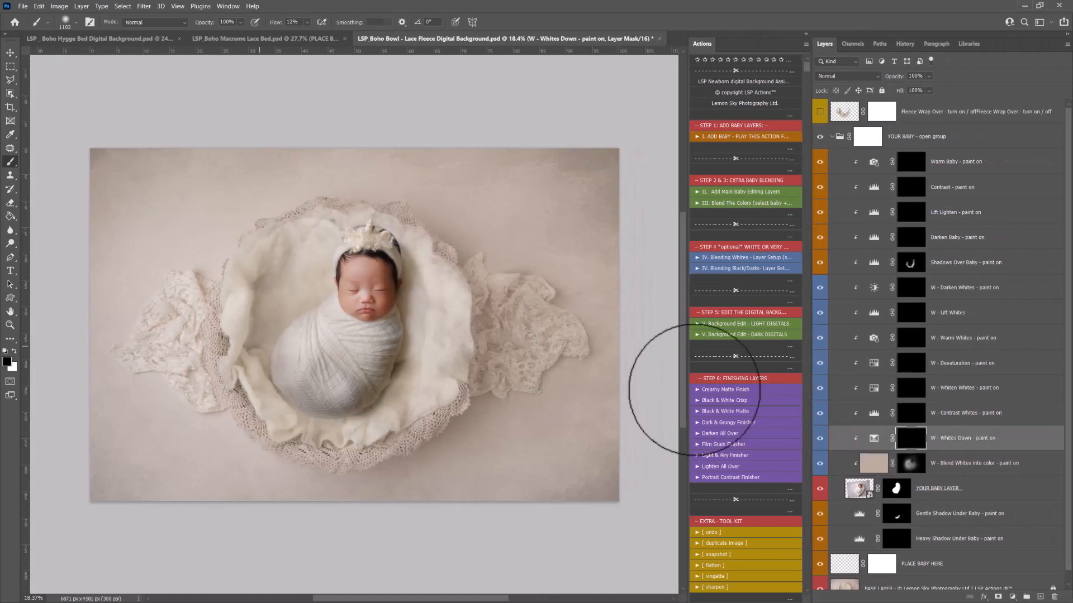
{"action": "key", "text": "x"}
{"action": "left_click", "coordinate": [325, 311]}
{"action": "left_click", "coordinate": [911, 413]}
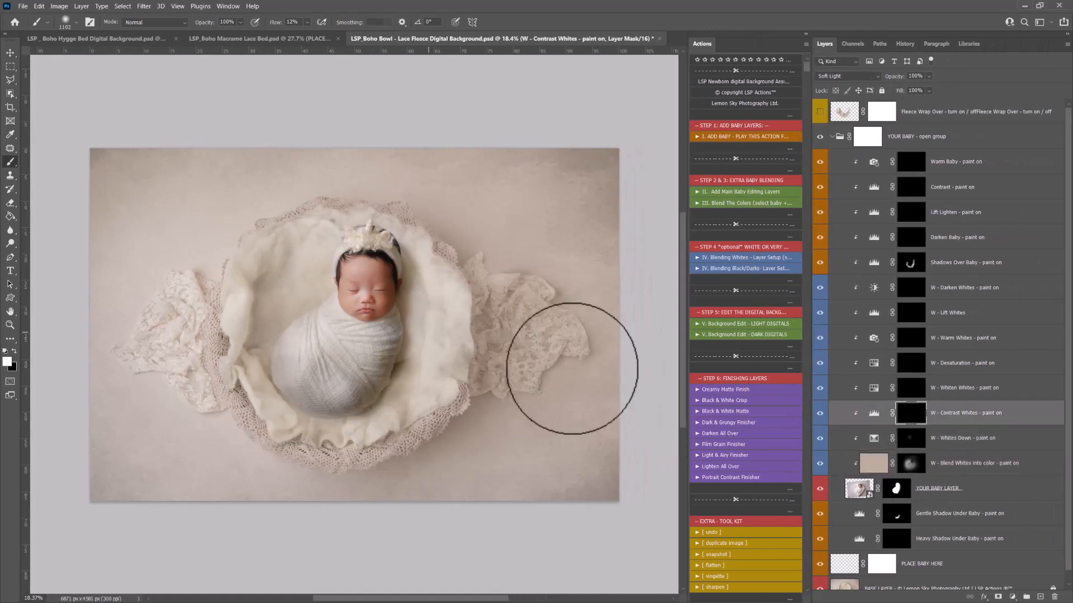
{"action": "mouse_move", "coordinate": [287, 347]}
{"action": "left_mouse_down"}
{"action": "mouse_move", "coordinate": [364, 283]}
{"action": "mouse_move", "coordinate": [350, 256]}
{"action": "mouse_move", "coordinate": [361, 273]}
{"action": "mouse_move", "coordinate": [335, 355]}
{"action": "left_mouse_up"}
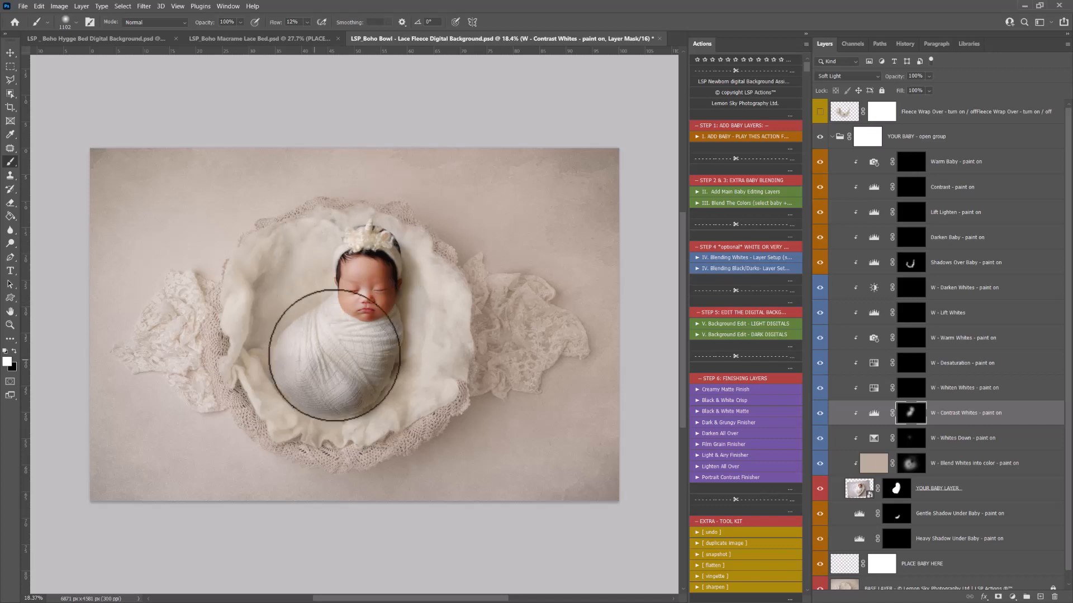
Paint black over the baby's face on the W - Blend Whites into color and W - Contrast Whites masks.
{"action": "left_click", "coordinate": [910, 463]}
{"action": "key", "text": "x"}
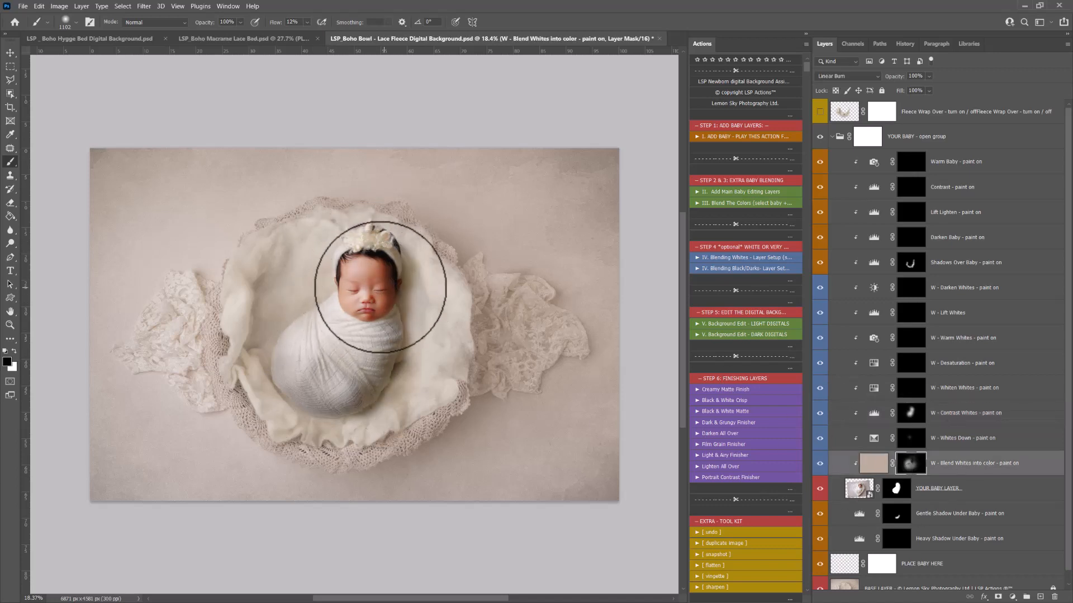
{"action": "left_click", "coordinate": [916, 421]}
{"action": "left_click", "coordinate": [912, 469]}
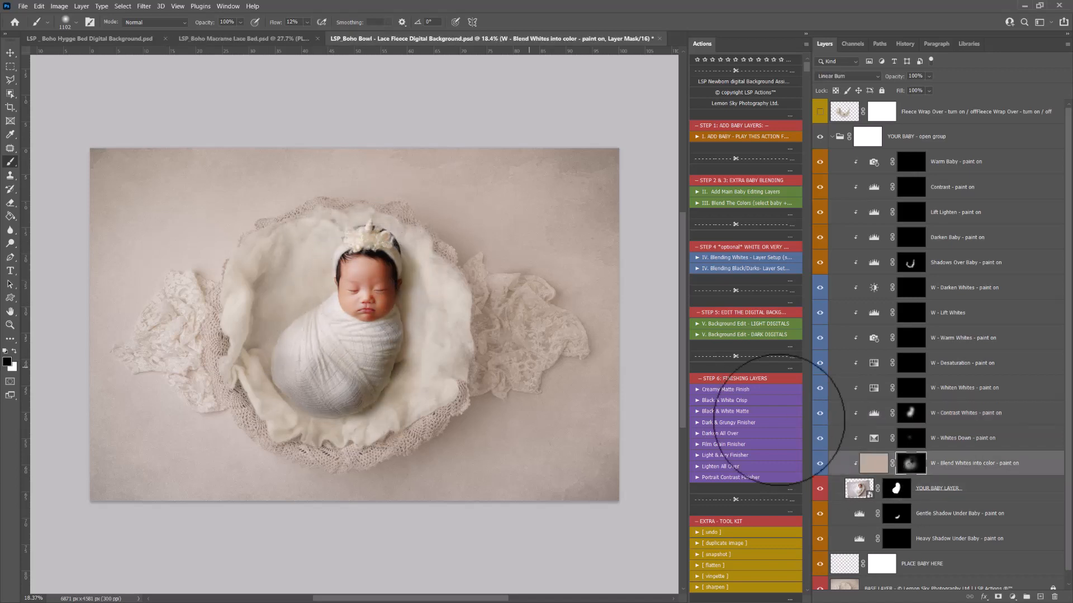
{"action": "left_click", "coordinate": [911, 413]}
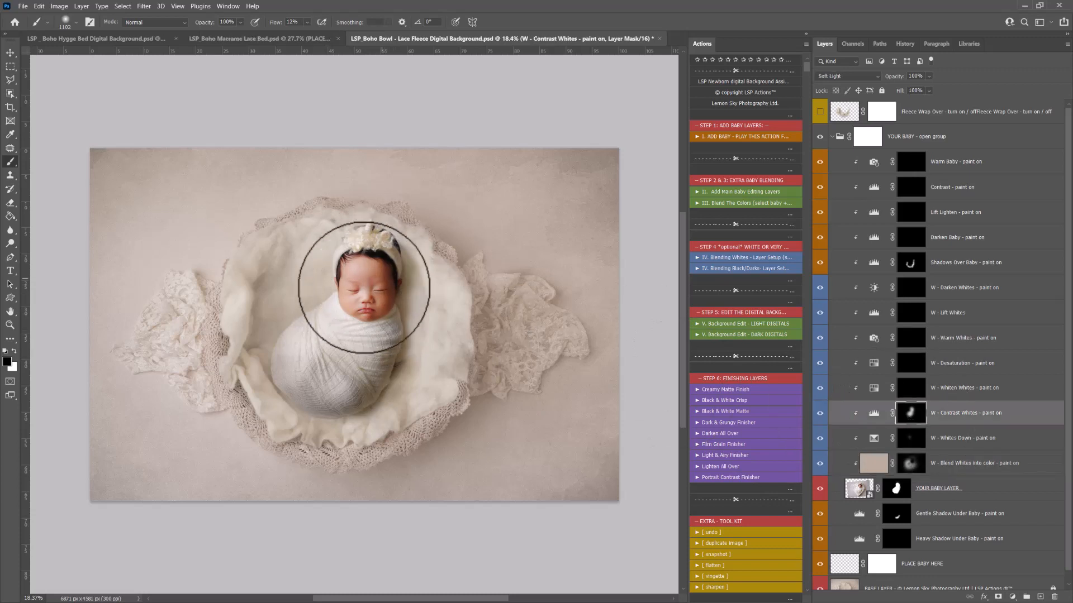
Warm the upper part of the wrap by painting white on the W - Warm Whites mask.
{"action": "left_click", "coordinate": [899, 371]}
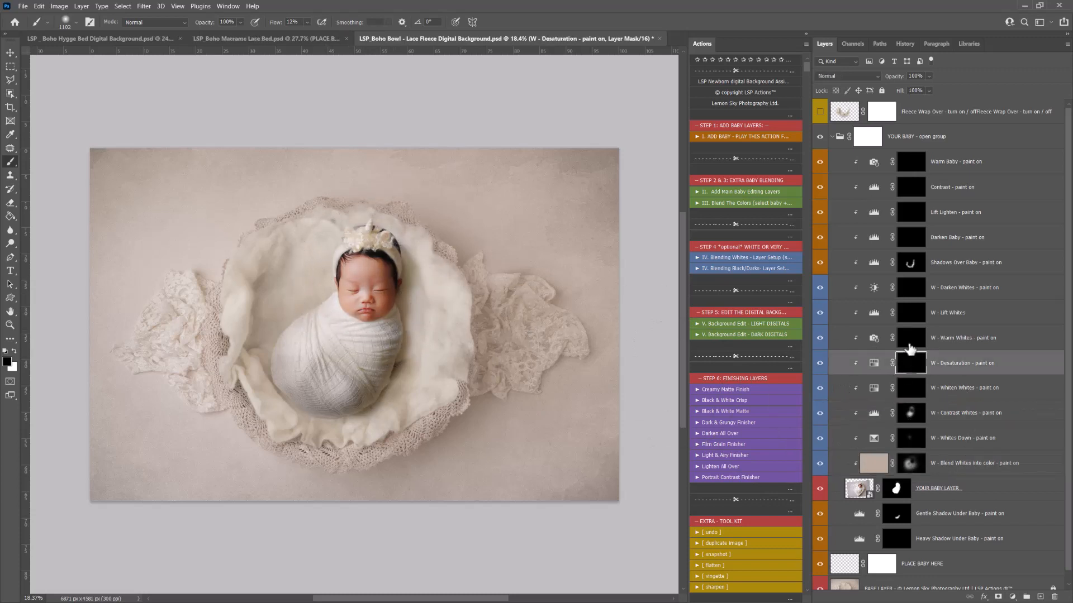
{"action": "left_click", "coordinate": [909, 349]}
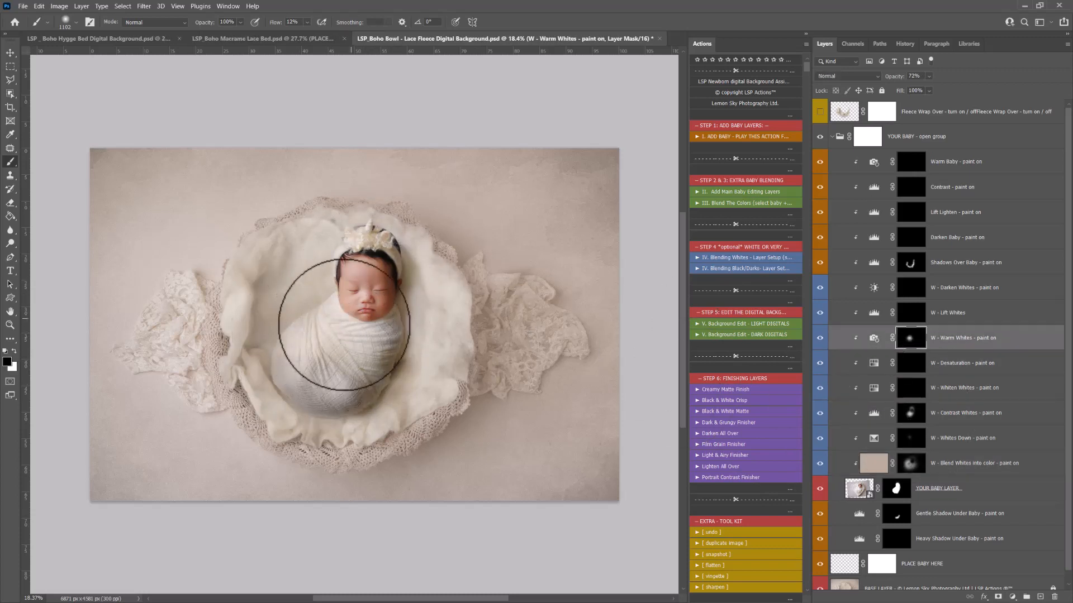
{"action": "key", "text": "x"}
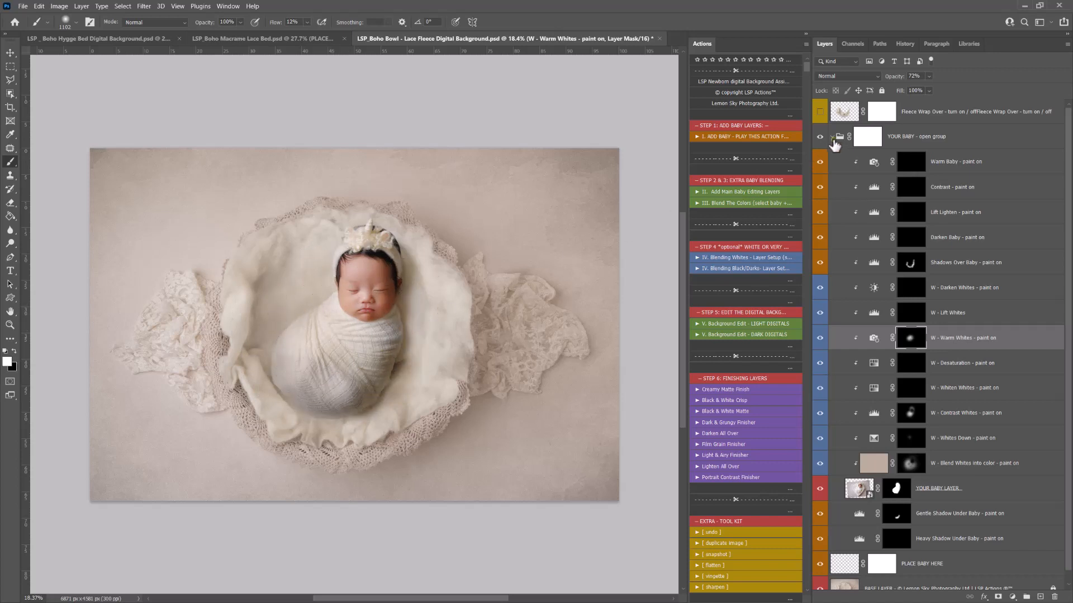
Collapse the YOUR BABY group and toggle its visibility to compare the background with and without the baby.
{"action": "left_click", "coordinate": [832, 137]}
{"action": "left_click", "coordinate": [821, 138]}
{"action": "left_click", "coordinate": [820, 138]}
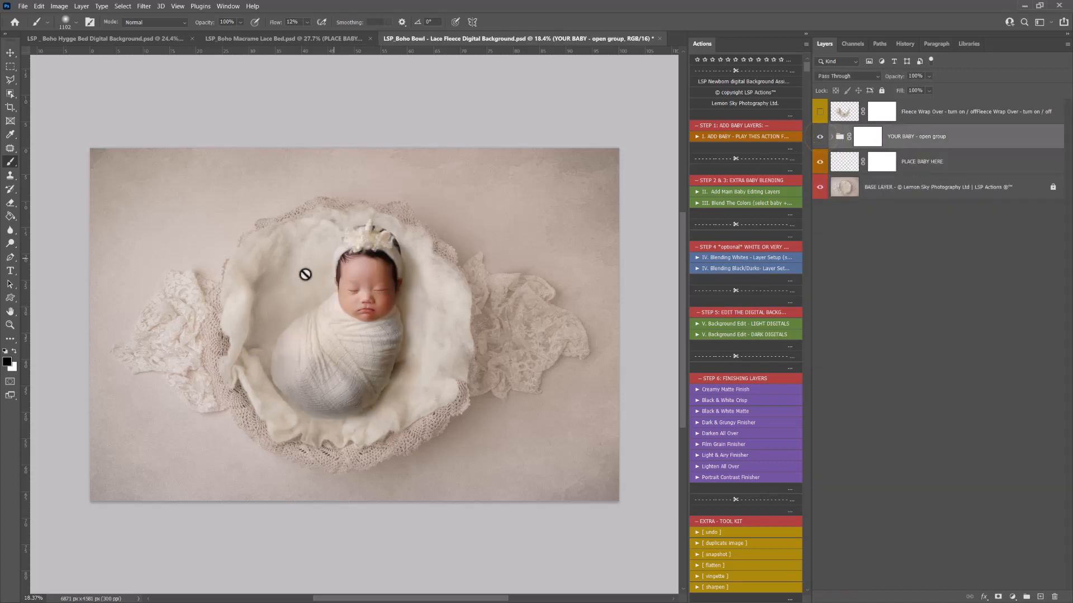
{"action": "key", "text": "ctrl+minus"}
{"action": "key", "text": "space"}
{"action": "left_click_drag", "start_coordinate": [369, 291], "coordinate": [392, 286]}
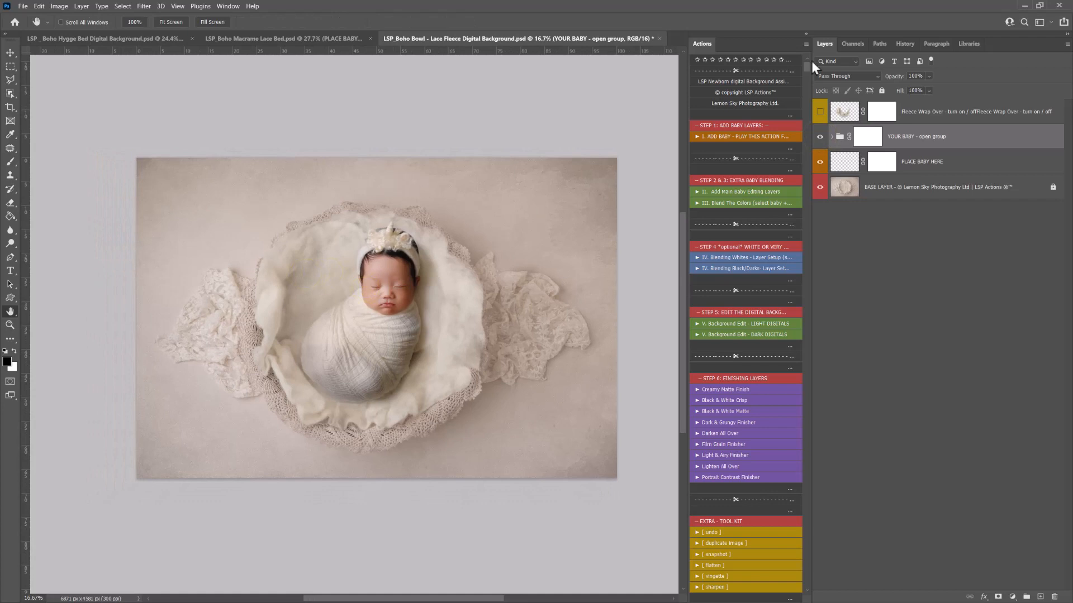
Compare the baby with and without the Fleece Wrap Overlay, and leave the overlay turned on.
{"action": "left_click_drag", "start_coordinate": [810, 59], "coordinate": [904, 58]}
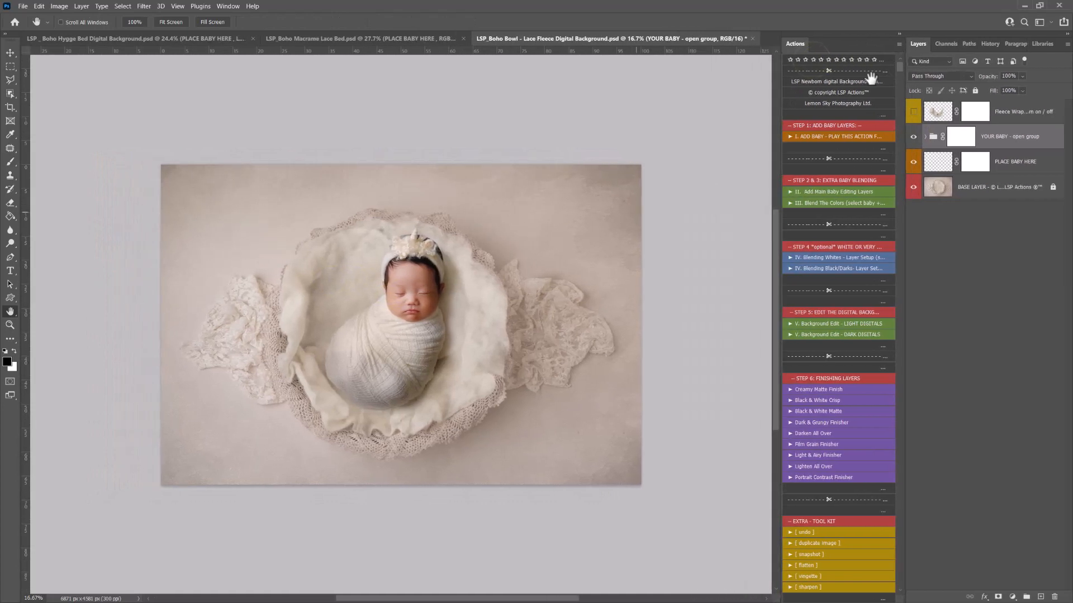
{"action": "key", "text": "z"}
{"action": "left_click_drag", "start_coordinate": [408, 275], "coordinate": [438, 287]}
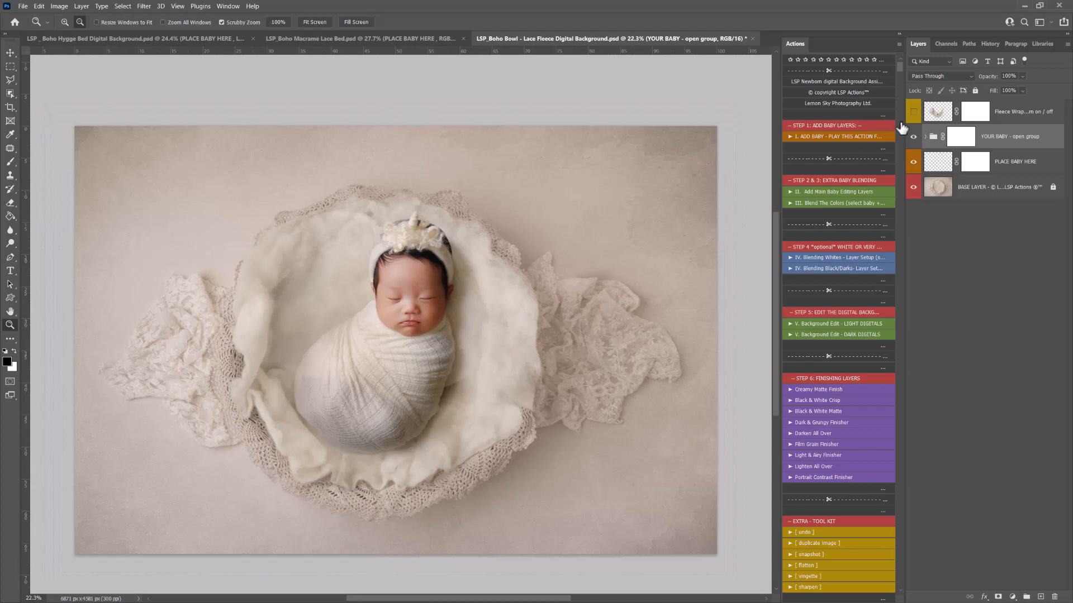
{"action": "left_click", "coordinate": [913, 112]}
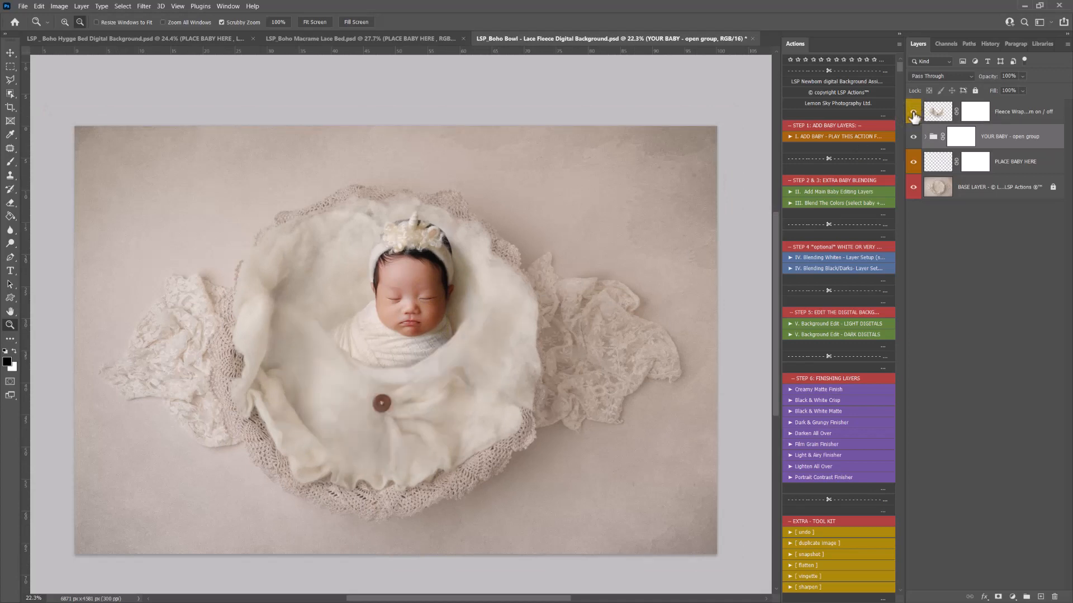
{"action": "left_click", "coordinate": [913, 112]}
{"action": "left_click", "coordinate": [913, 112]}
Scale the YOUR BABY group up to about 118.76% and position the baby in the bowl beneath the fleece overlay.
{"action": "left_click", "coordinate": [391, 340]}
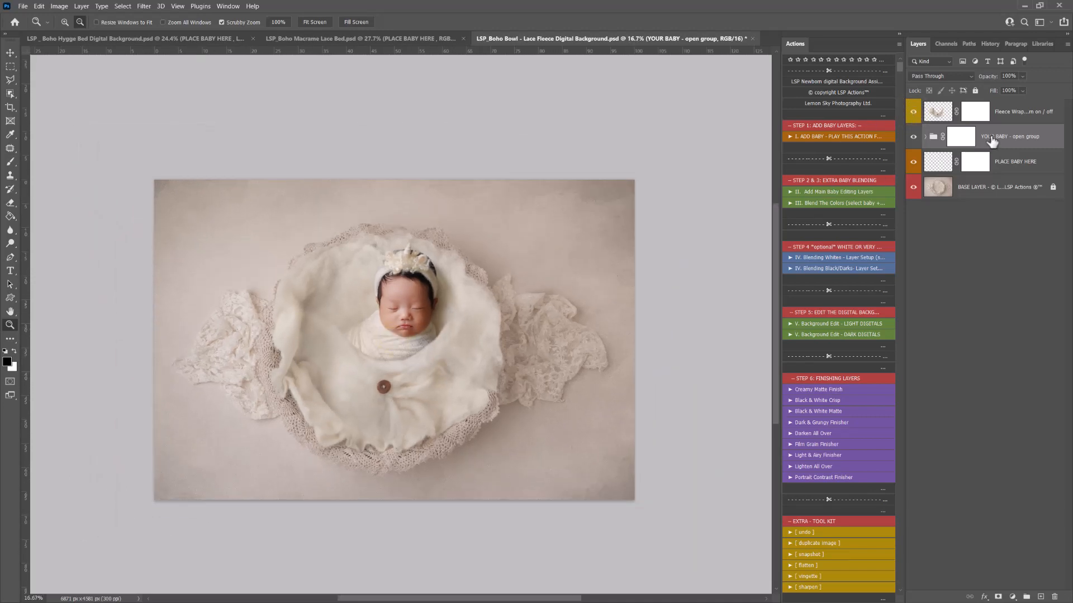
{"action": "key", "text": "ctrl+t"}
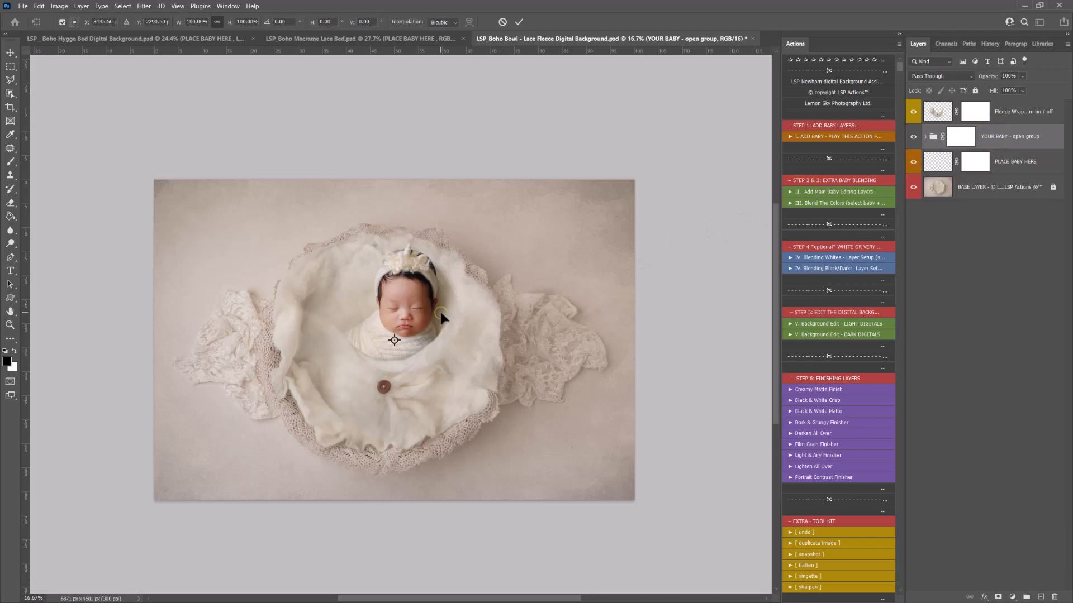
{"action": "key", "text": "ctrl+0"}
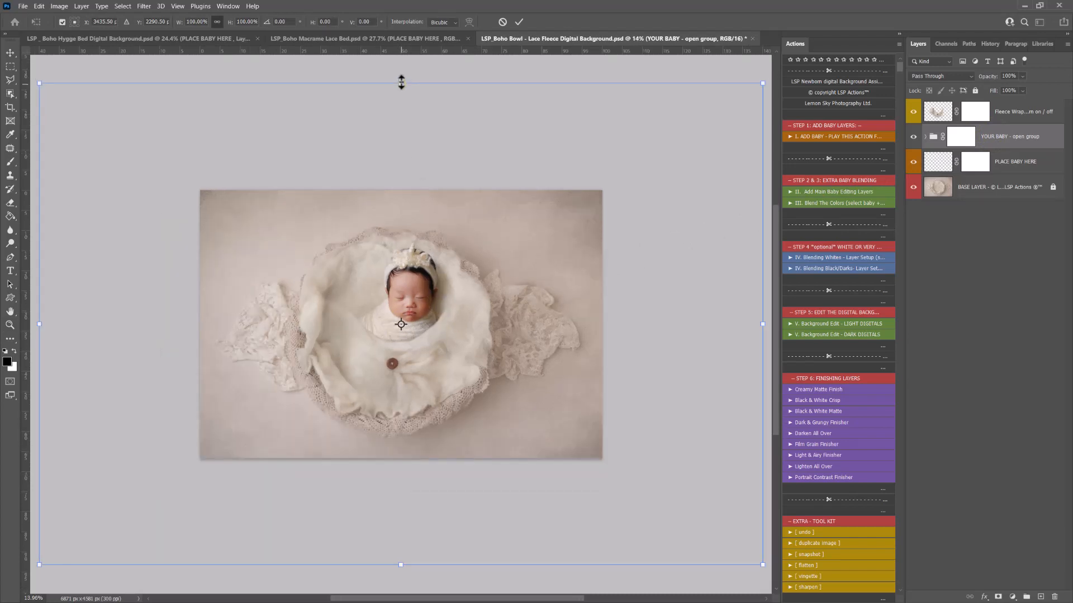
{"action": "left_click_drag", "start_coordinate": [401, 82], "coordinate": [400, 61]}
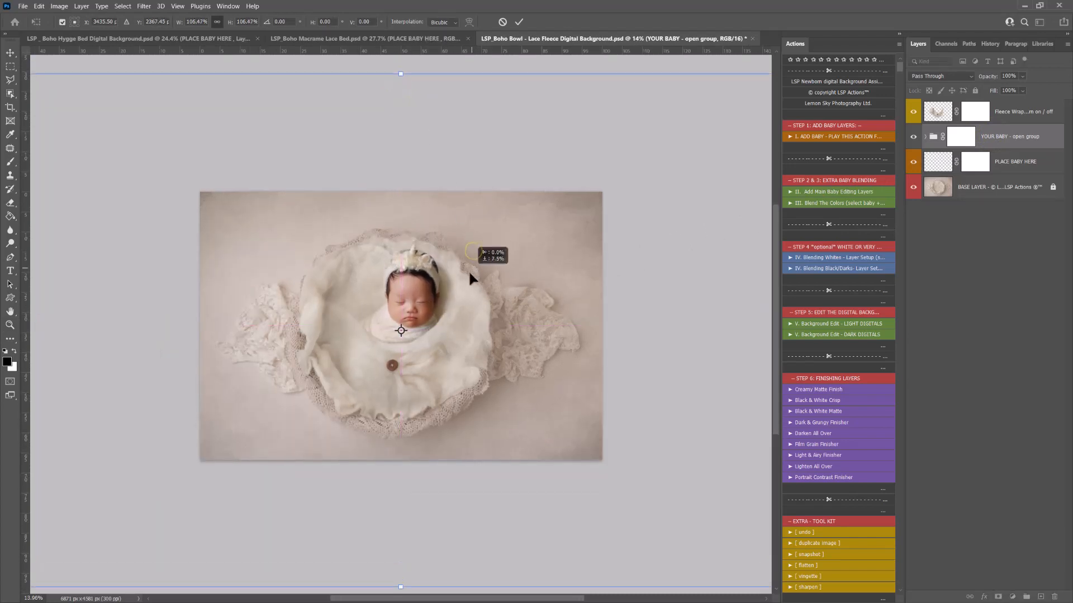
{"action": "left_click_drag", "start_coordinate": [401, 73], "coordinate": [400, 56]}
{"action": "left_click_drag", "start_coordinate": [439, 202], "coordinate": [435, 220]}
{"action": "left_click_drag", "start_coordinate": [395, 73], "coordinate": [395, 55]}
{"action": "mouse_move", "coordinate": [401, 130]}
{"action": "left_mouse_down"}
{"action": "mouse_move", "coordinate": [400, 143]}
{"action": "mouse_move", "coordinate": [400, 131]}
{"action": "left_mouse_up"}
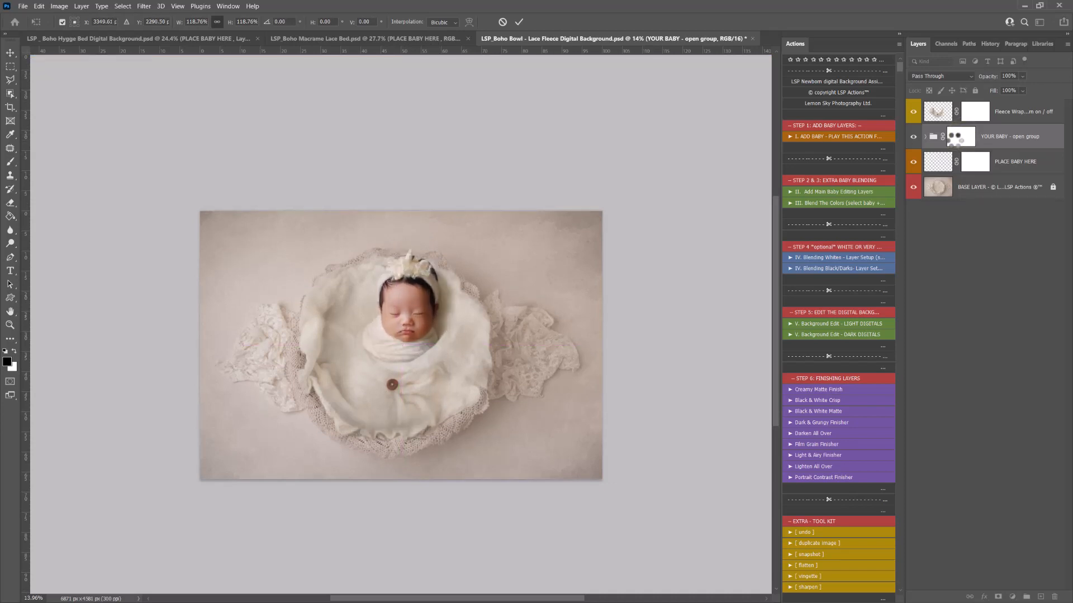
{"action": "key", "text": "z"}
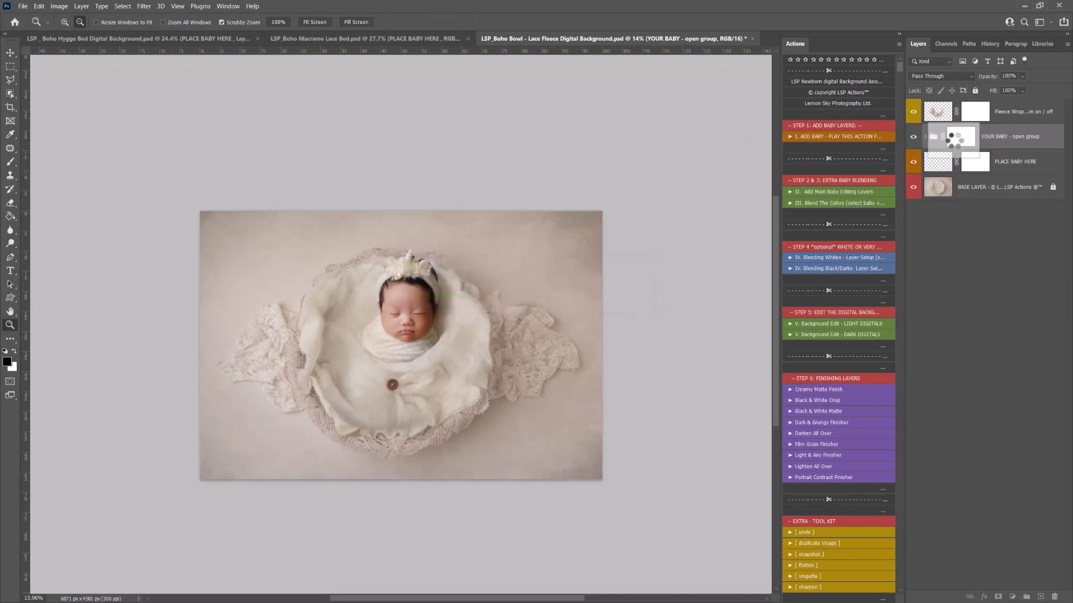
Paint black on the YOUR BABY group mask with a large soft brush across the lower part of the bowl, below the baby.
{"action": "left_click_drag", "start_coordinate": [951, 140], "coordinate": [953, 138]}
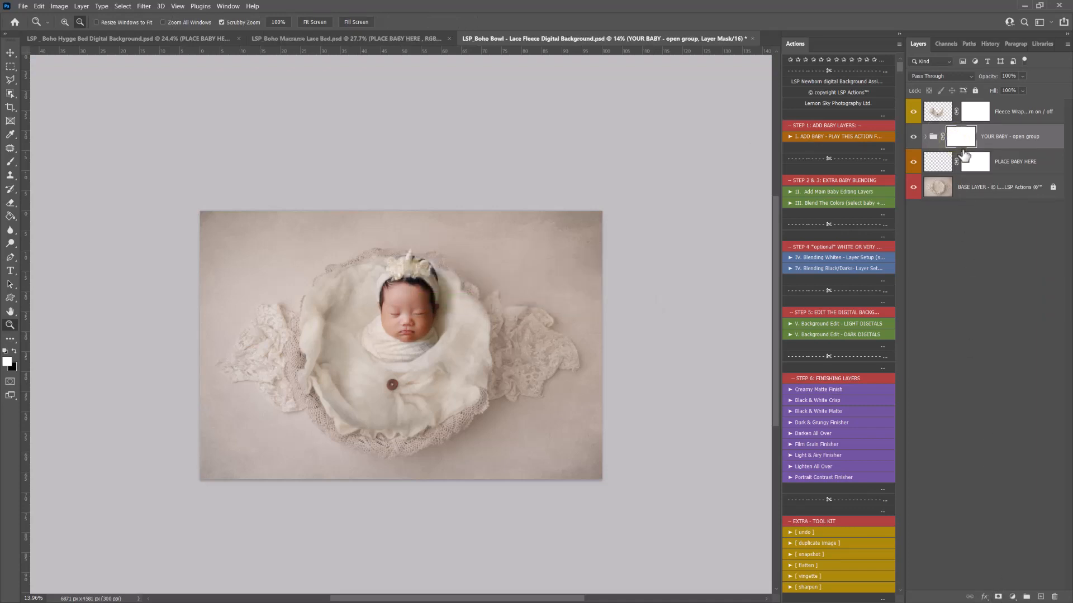
{"action": "key", "text": "b"}
{"action": "key", "text": "x"}
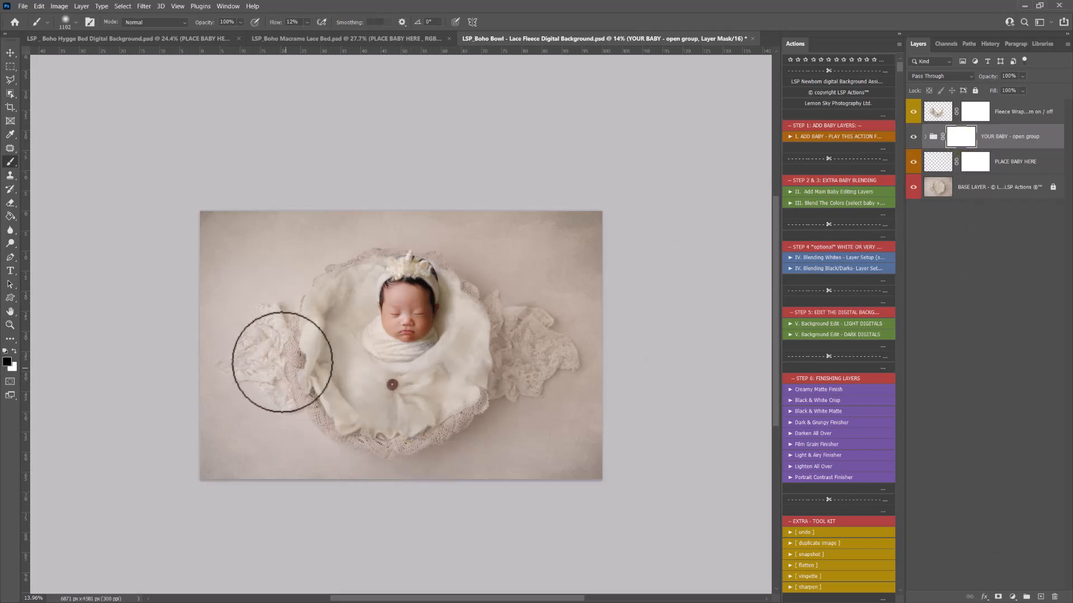
{"action": "mouse_move", "coordinate": [426, 400]}
{"action": "left_mouse_down"}
{"action": "mouse_move", "coordinate": [298, 416]}
{"action": "mouse_move", "coordinate": [473, 386]}
{"action": "mouse_move", "coordinate": [462, 413]}
{"action": "mouse_move", "coordinate": [518, 380]}
{"action": "left_mouse_up"}
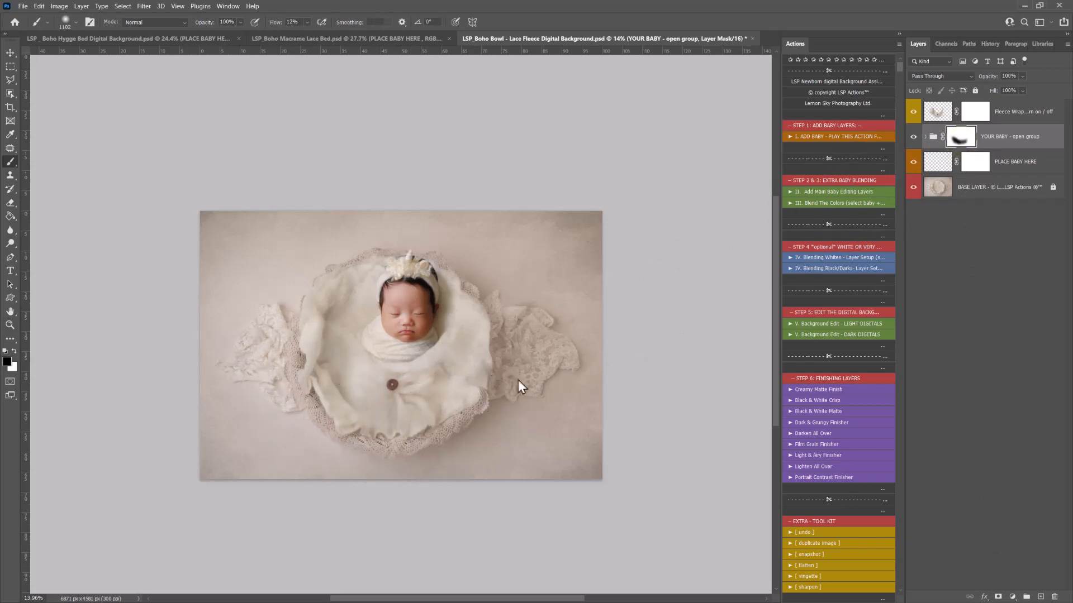
Toggle the YOUR BABY group and the Fleece Wrap Overlay to compare the composite with the empty background, and collapse the Actions panel.
{"action": "left_click", "coordinate": [913, 138]}
{"action": "left_click", "coordinate": [913, 137]}
{"action": "left_click", "coordinate": [899, 35]}
{"action": "key", "text": "z"}
{"action": "left_click_drag", "start_coordinate": [479, 277], "coordinate": [513, 287]}
{"action": "key", "text": "space"}
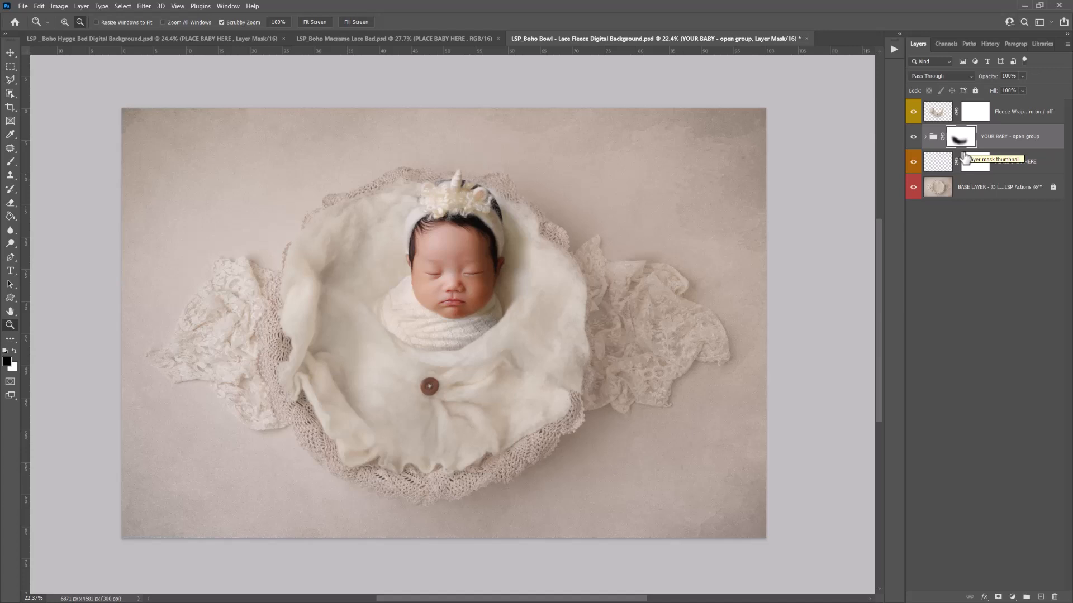
{"action": "left_click_drag", "start_coordinate": [913, 111], "coordinate": [913, 136]}
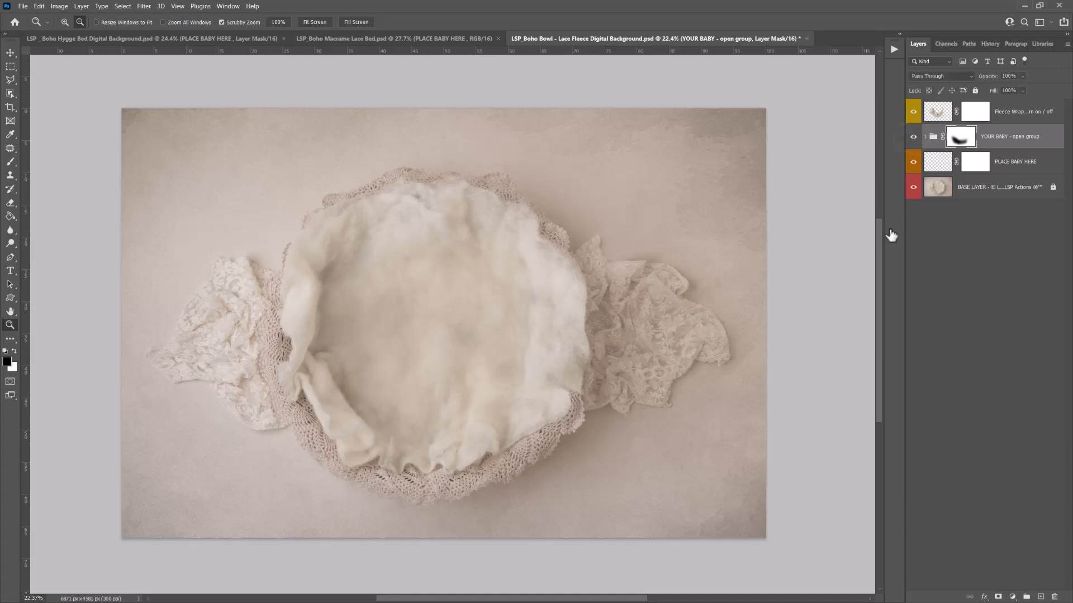